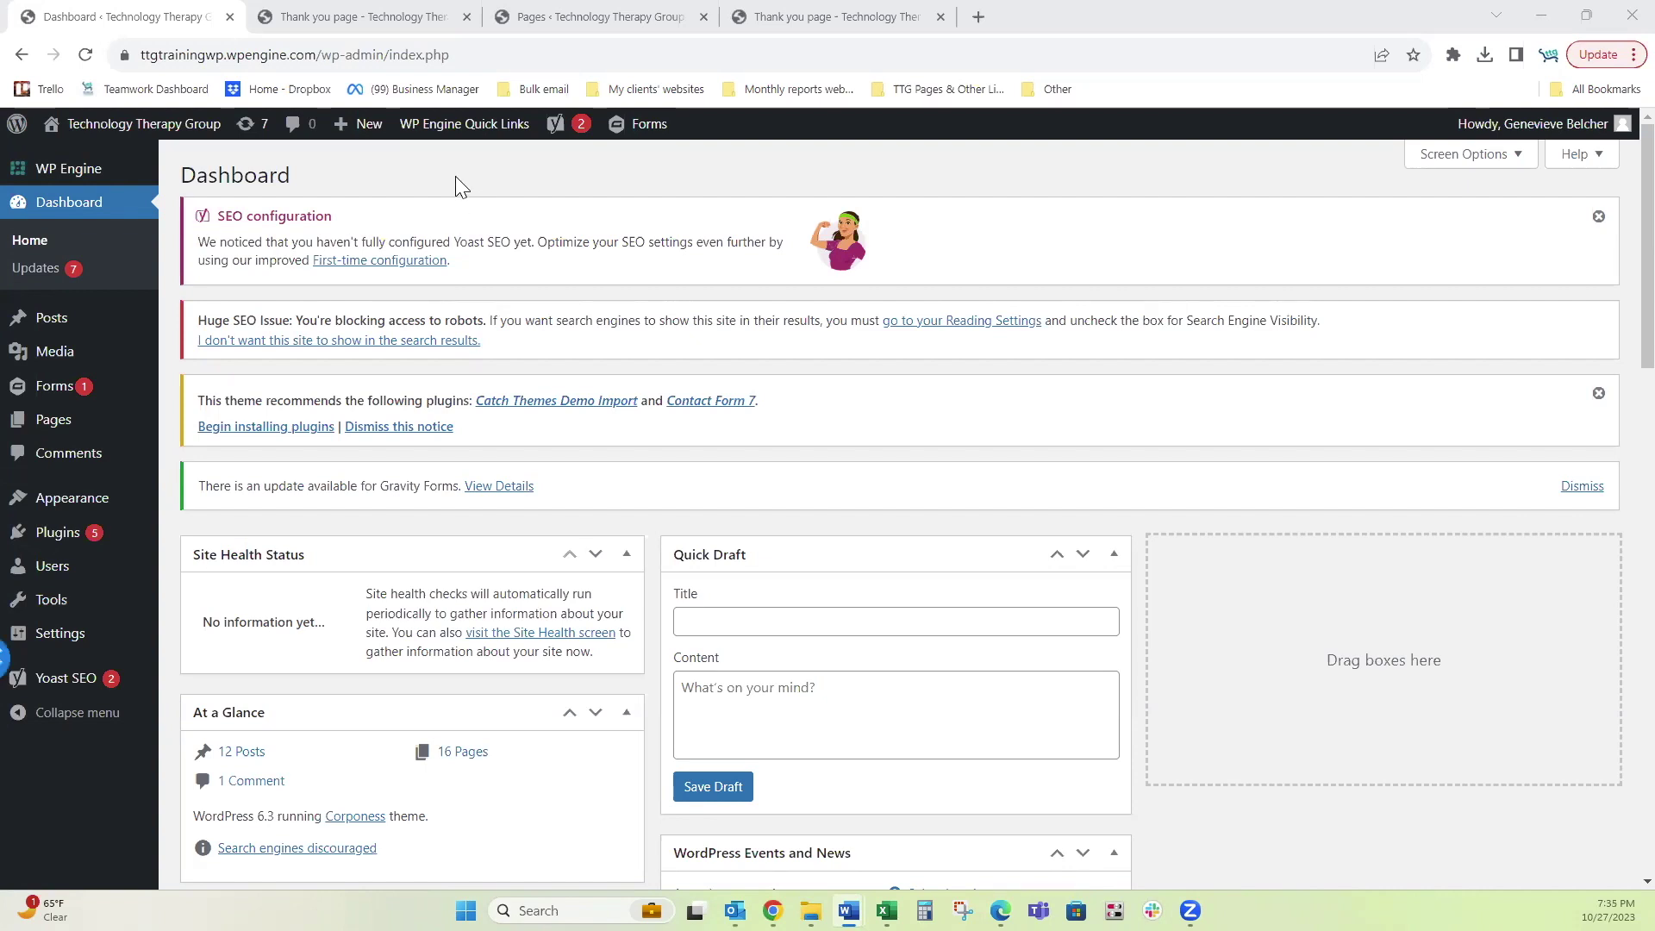
- Browse the Contact Us entries and form editor, then return to the forms list
left_click(57, 388)
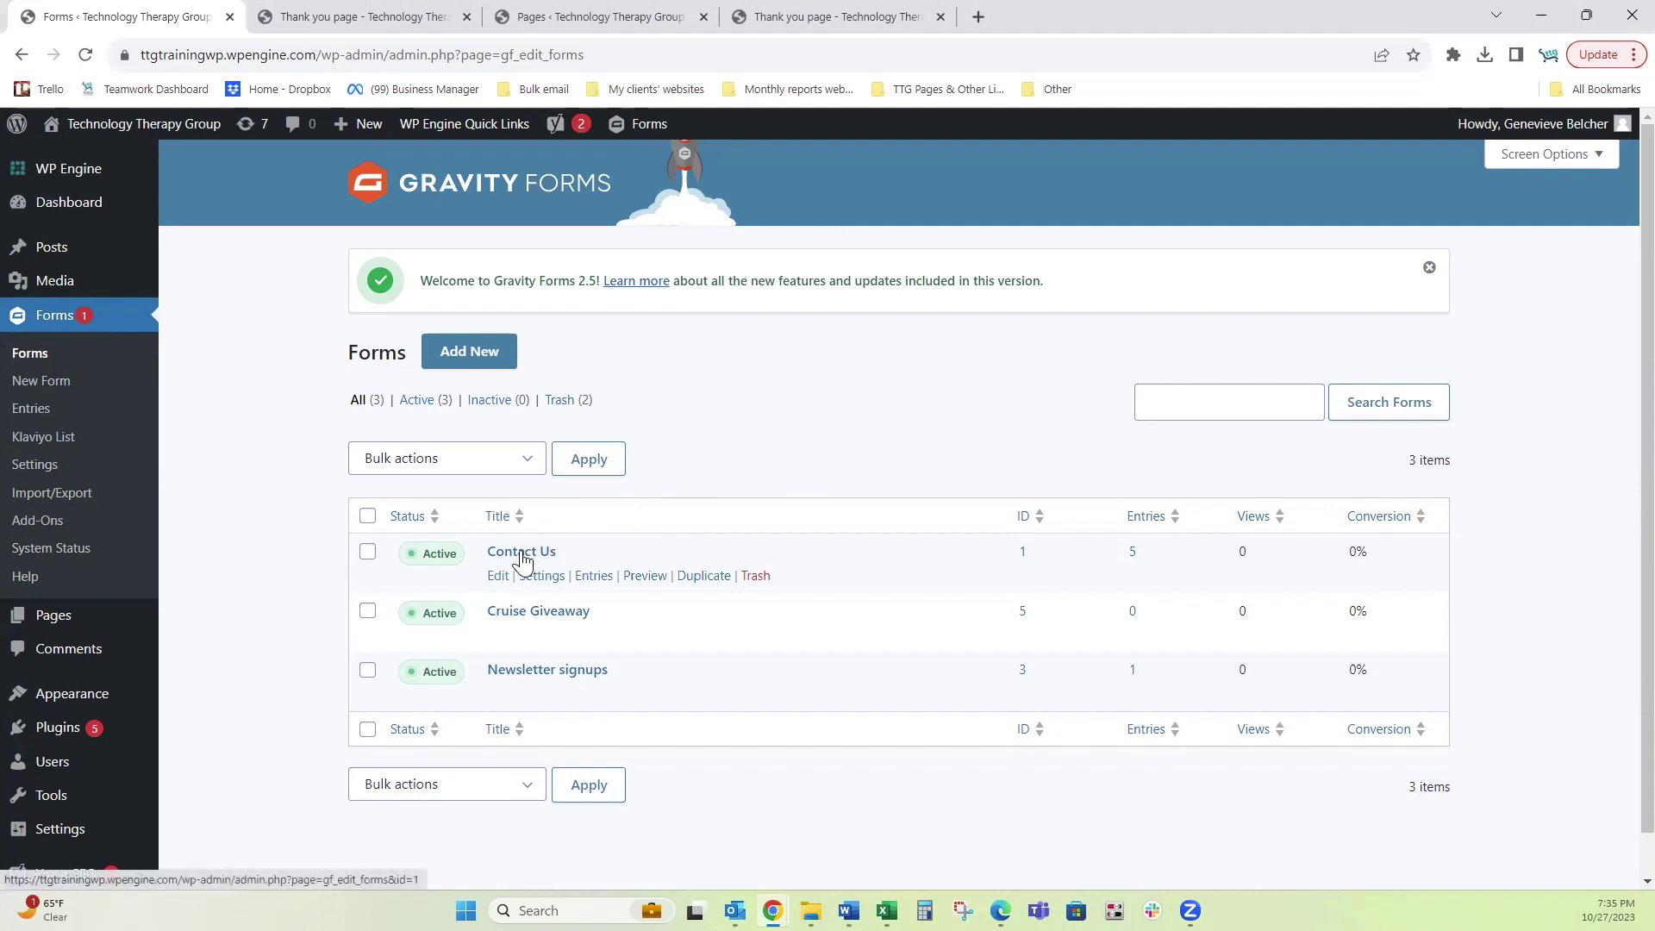
left_click(598, 578)
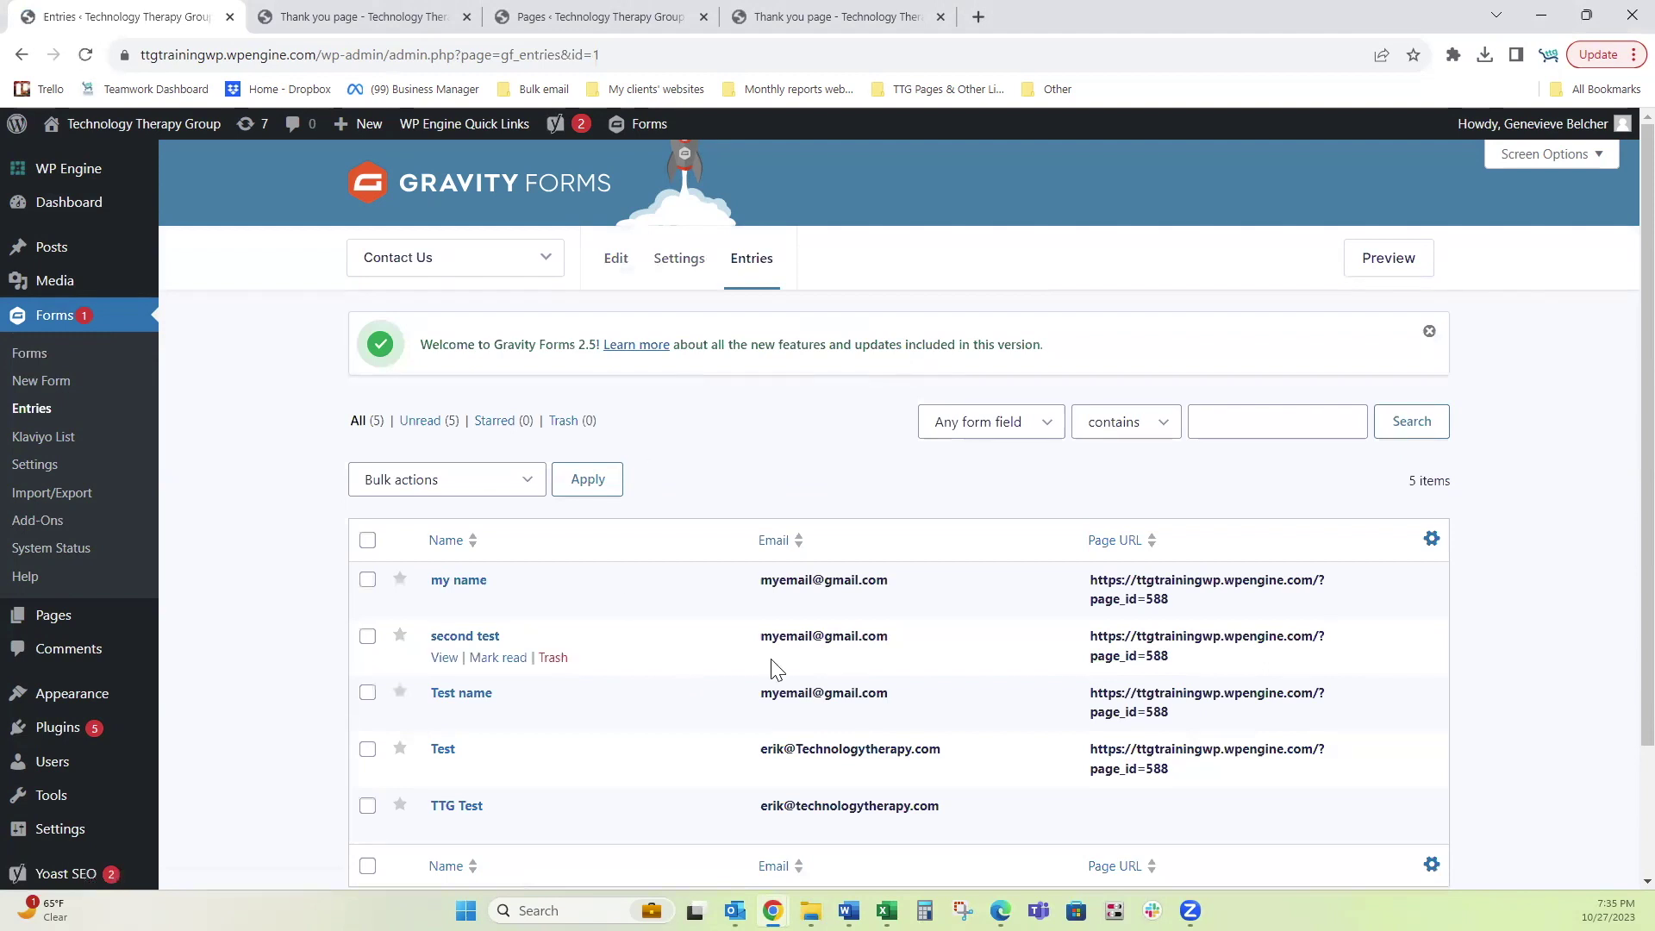
left_click(21, 54)
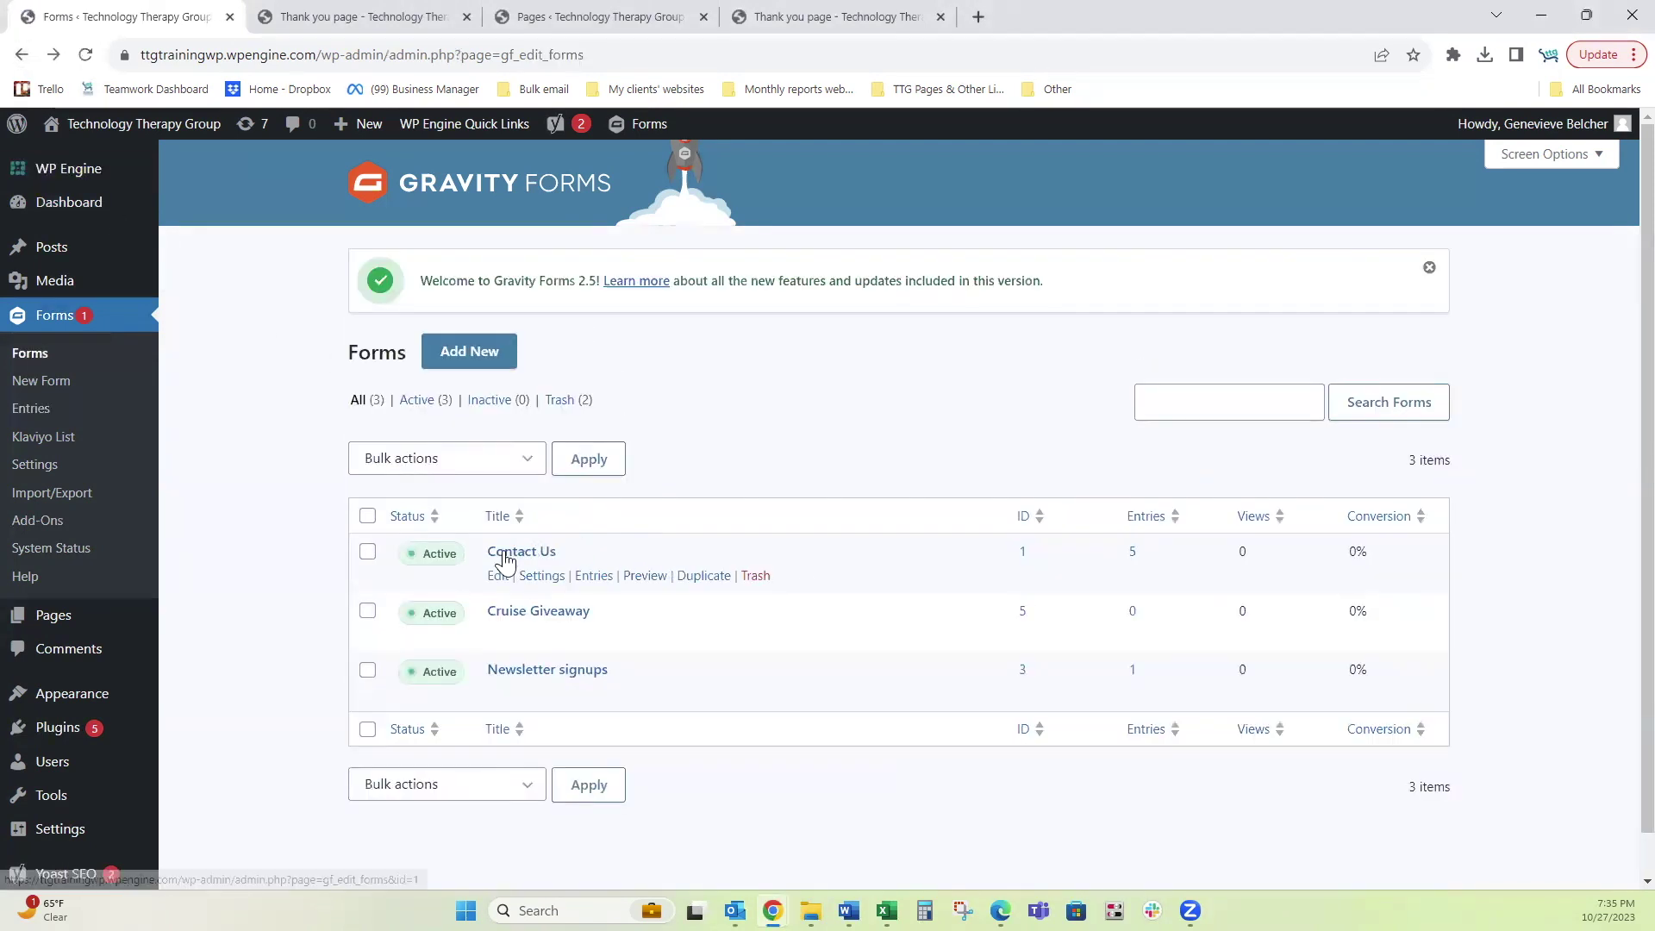
left_click(505, 552)
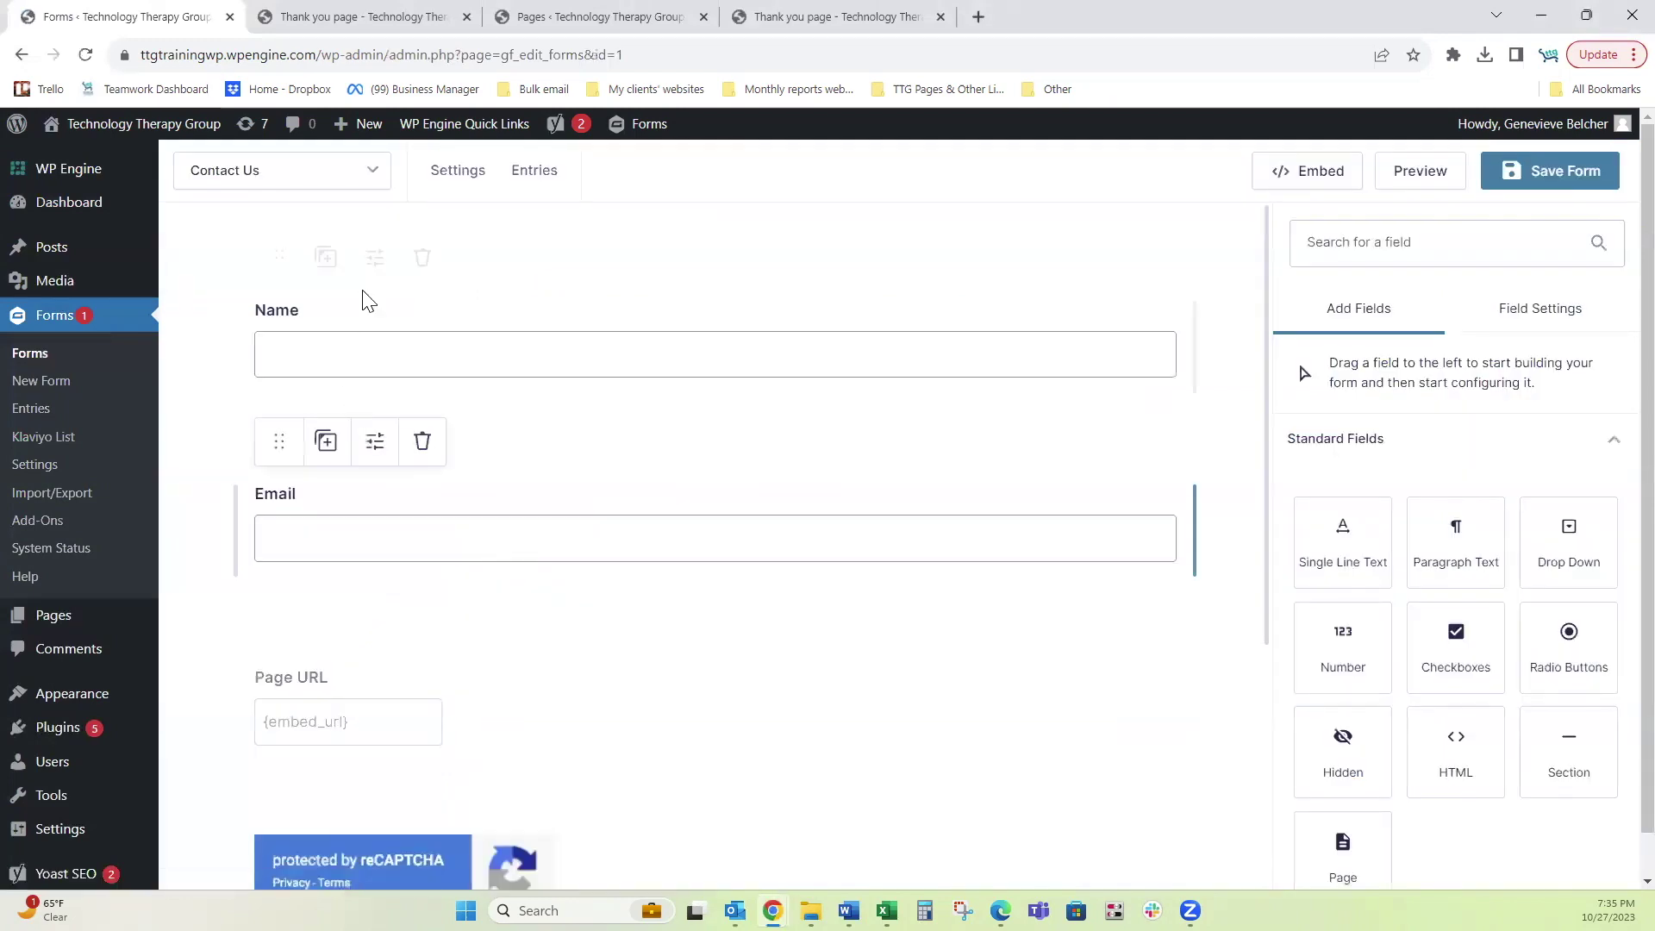
left_click(536, 171)
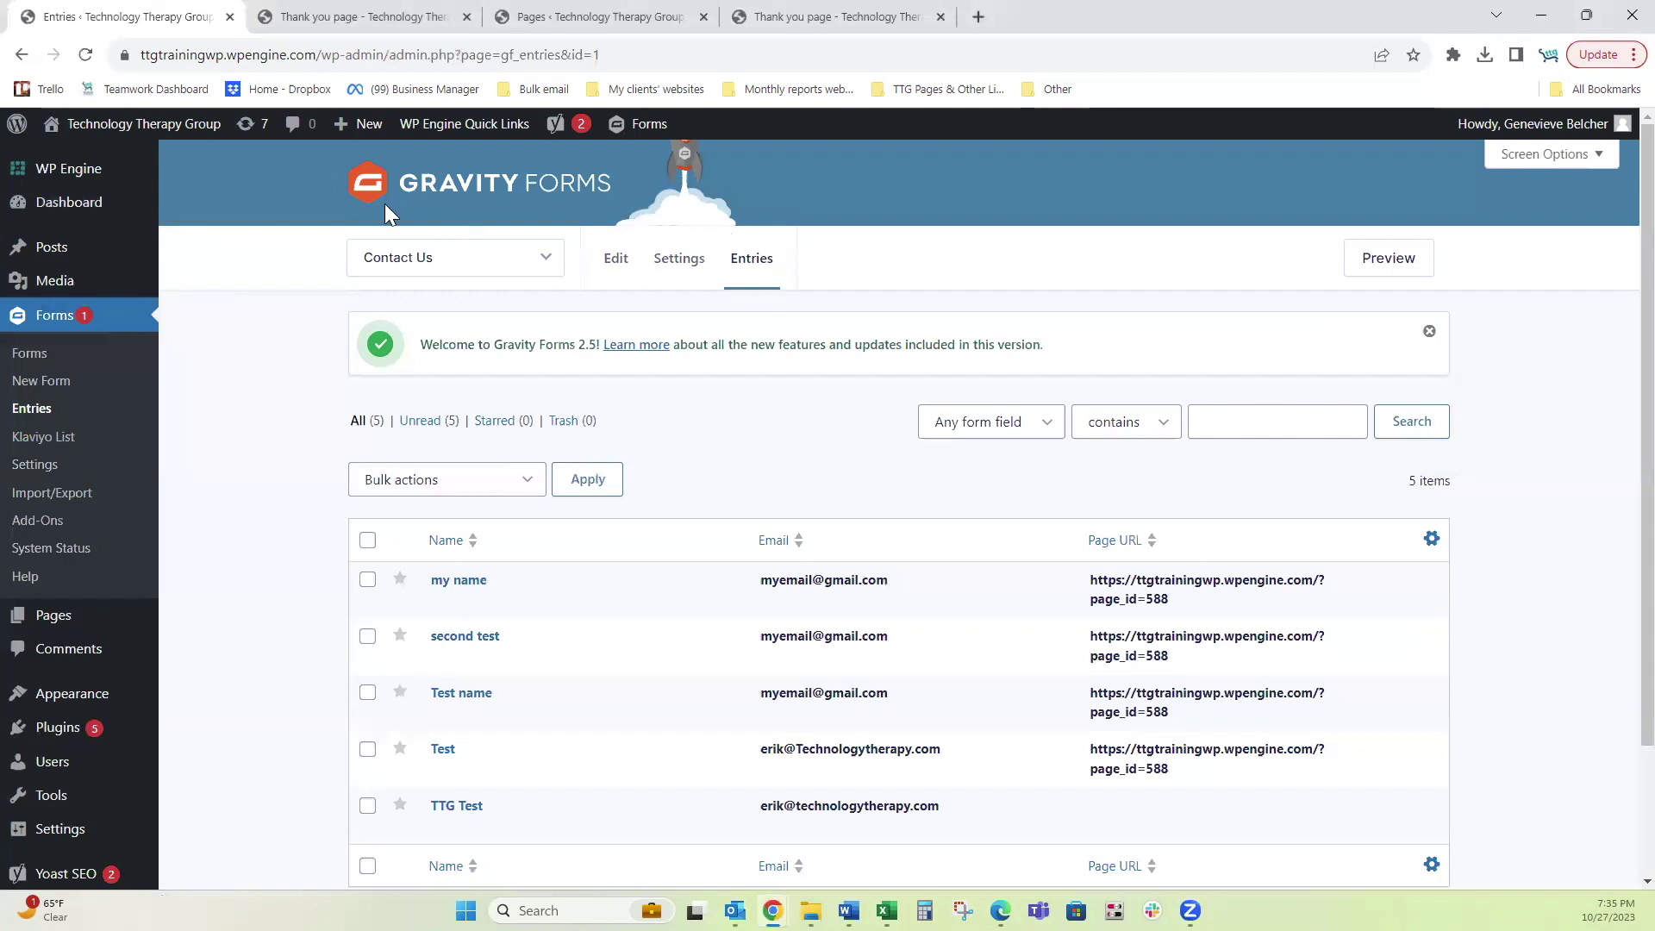
left_click(30, 352)
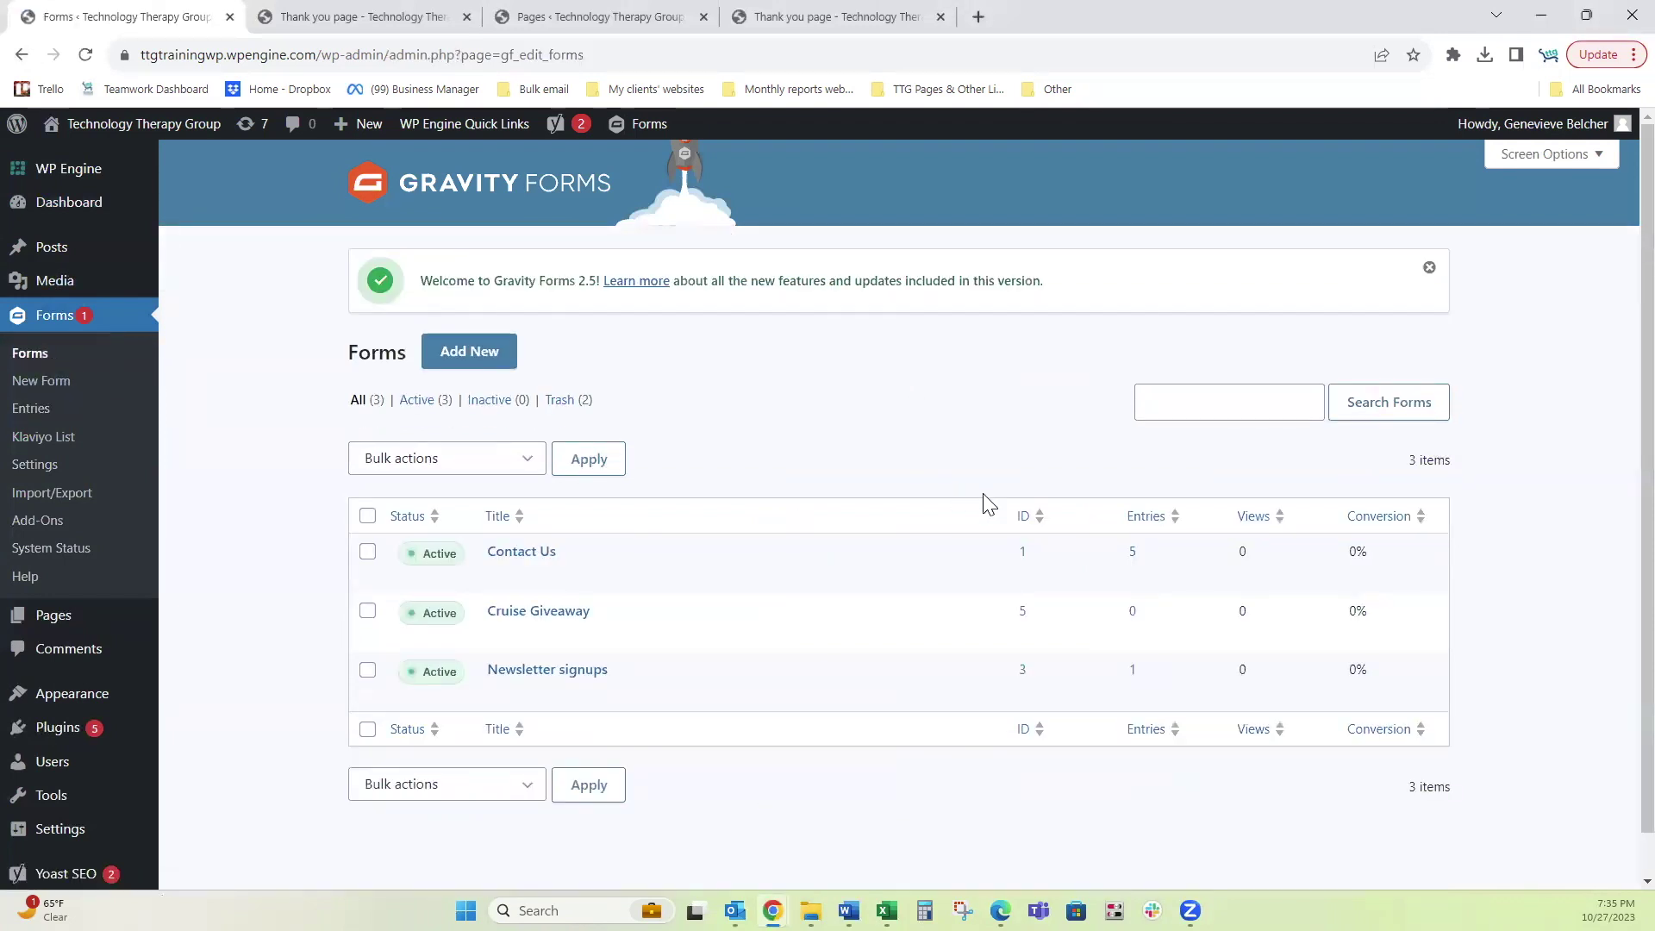
- Open the Contact Us entries page and scroll through its five submissions
mouse_move(528, 544)
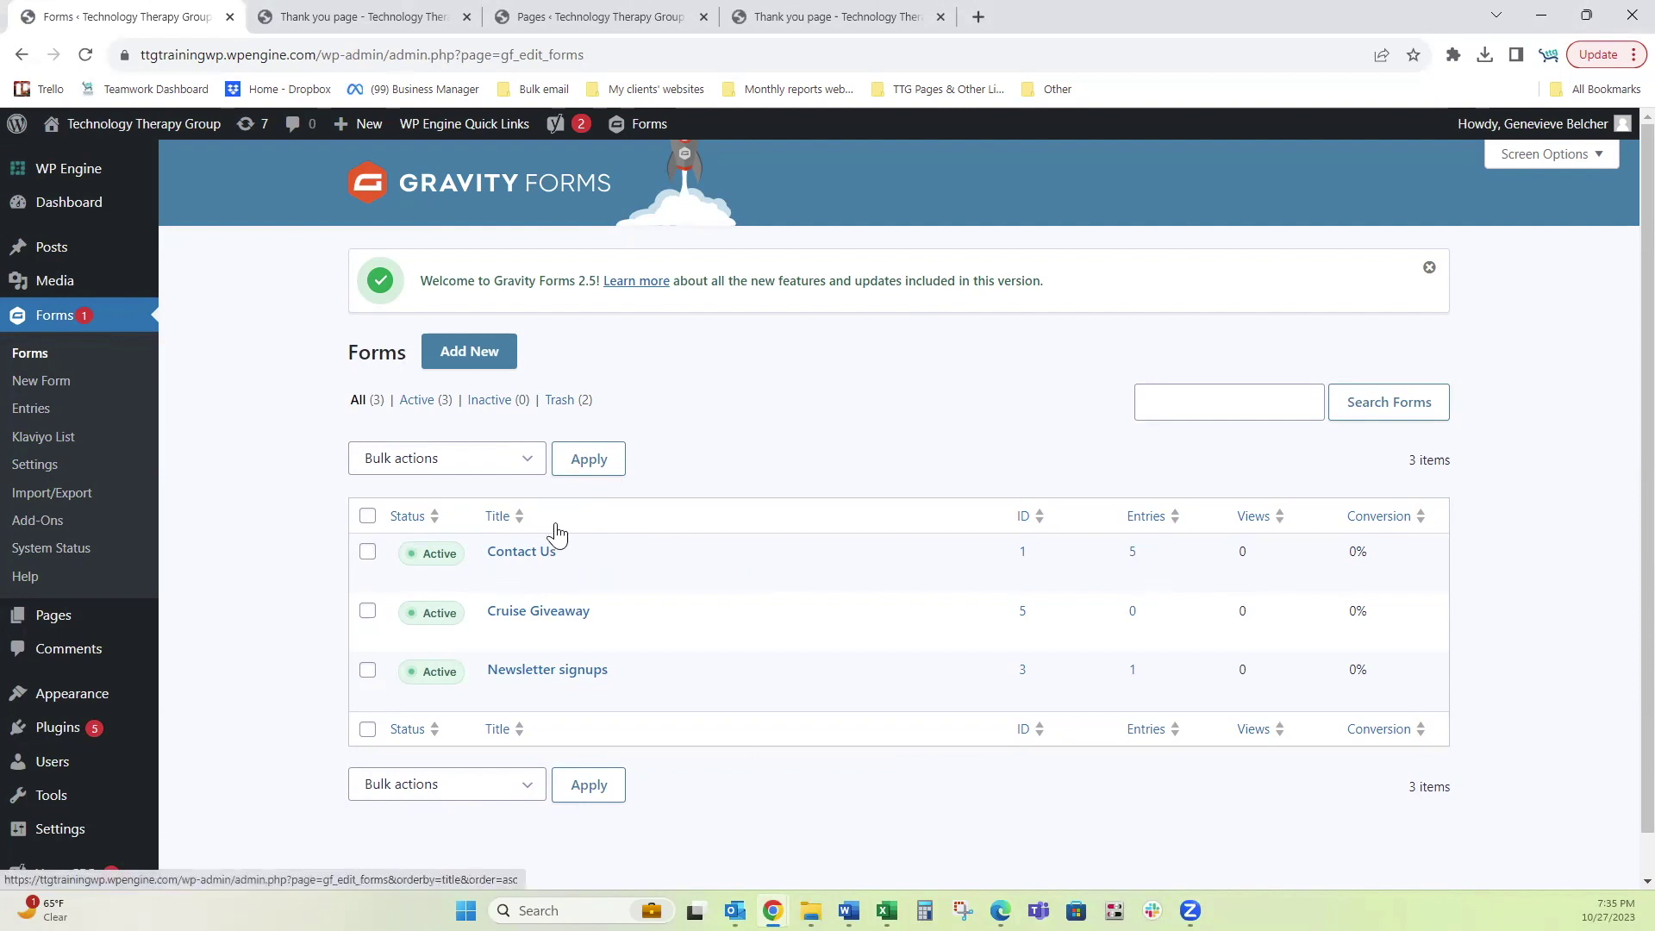
left_click(594, 577)
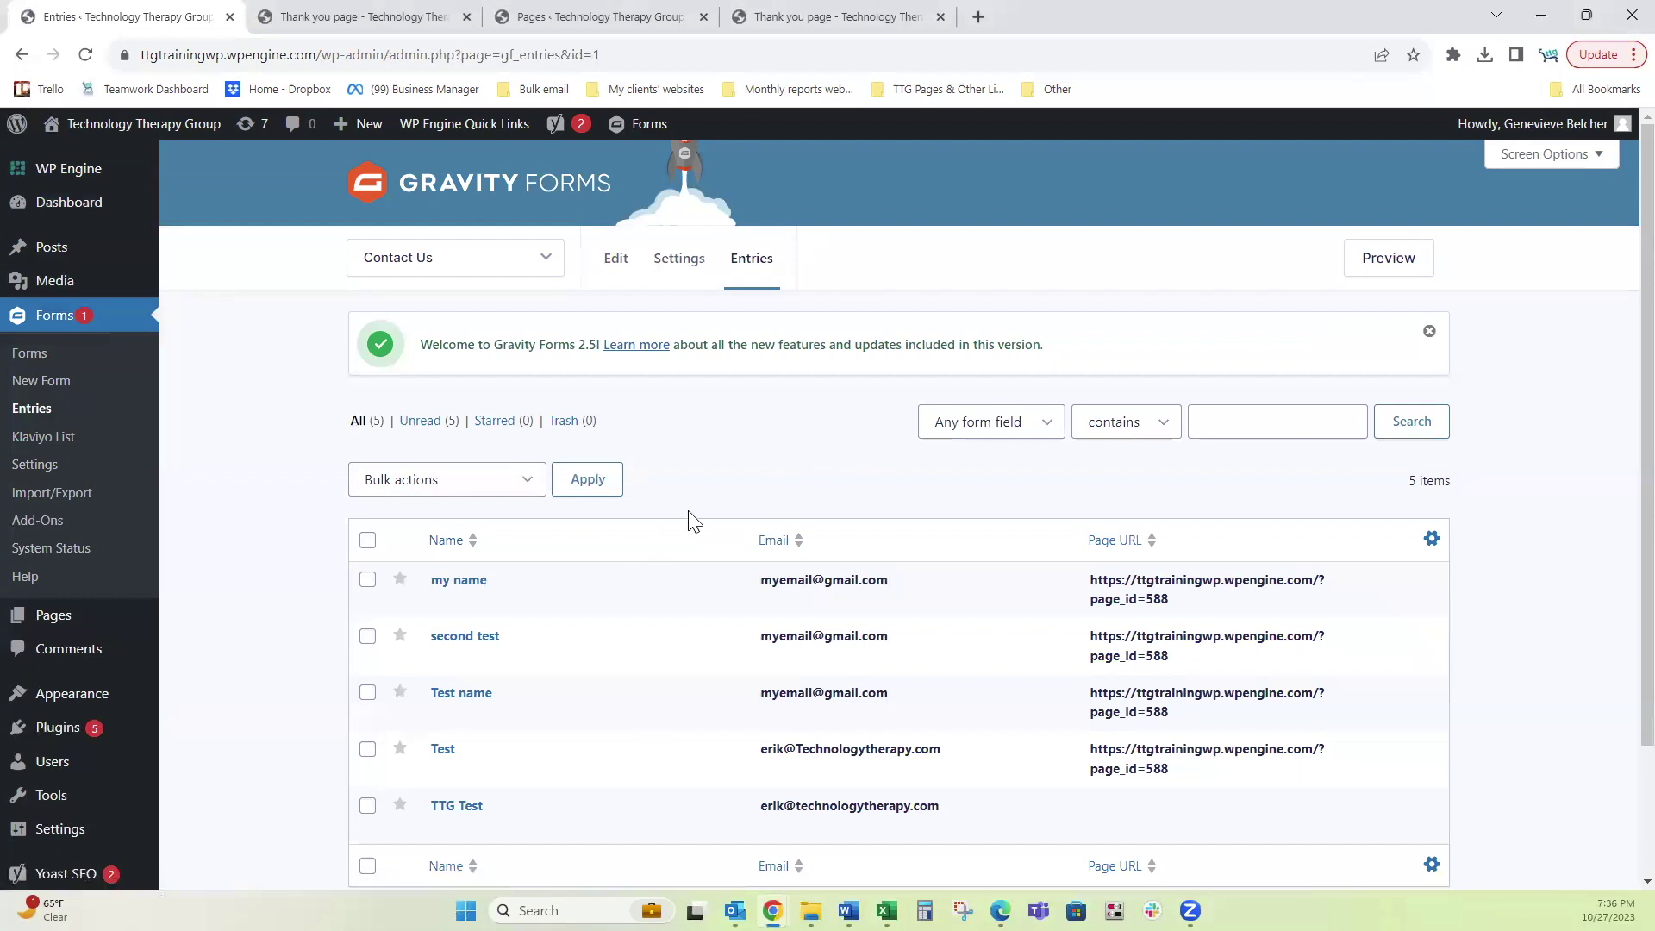
scroll(694, 512, "down", 1)
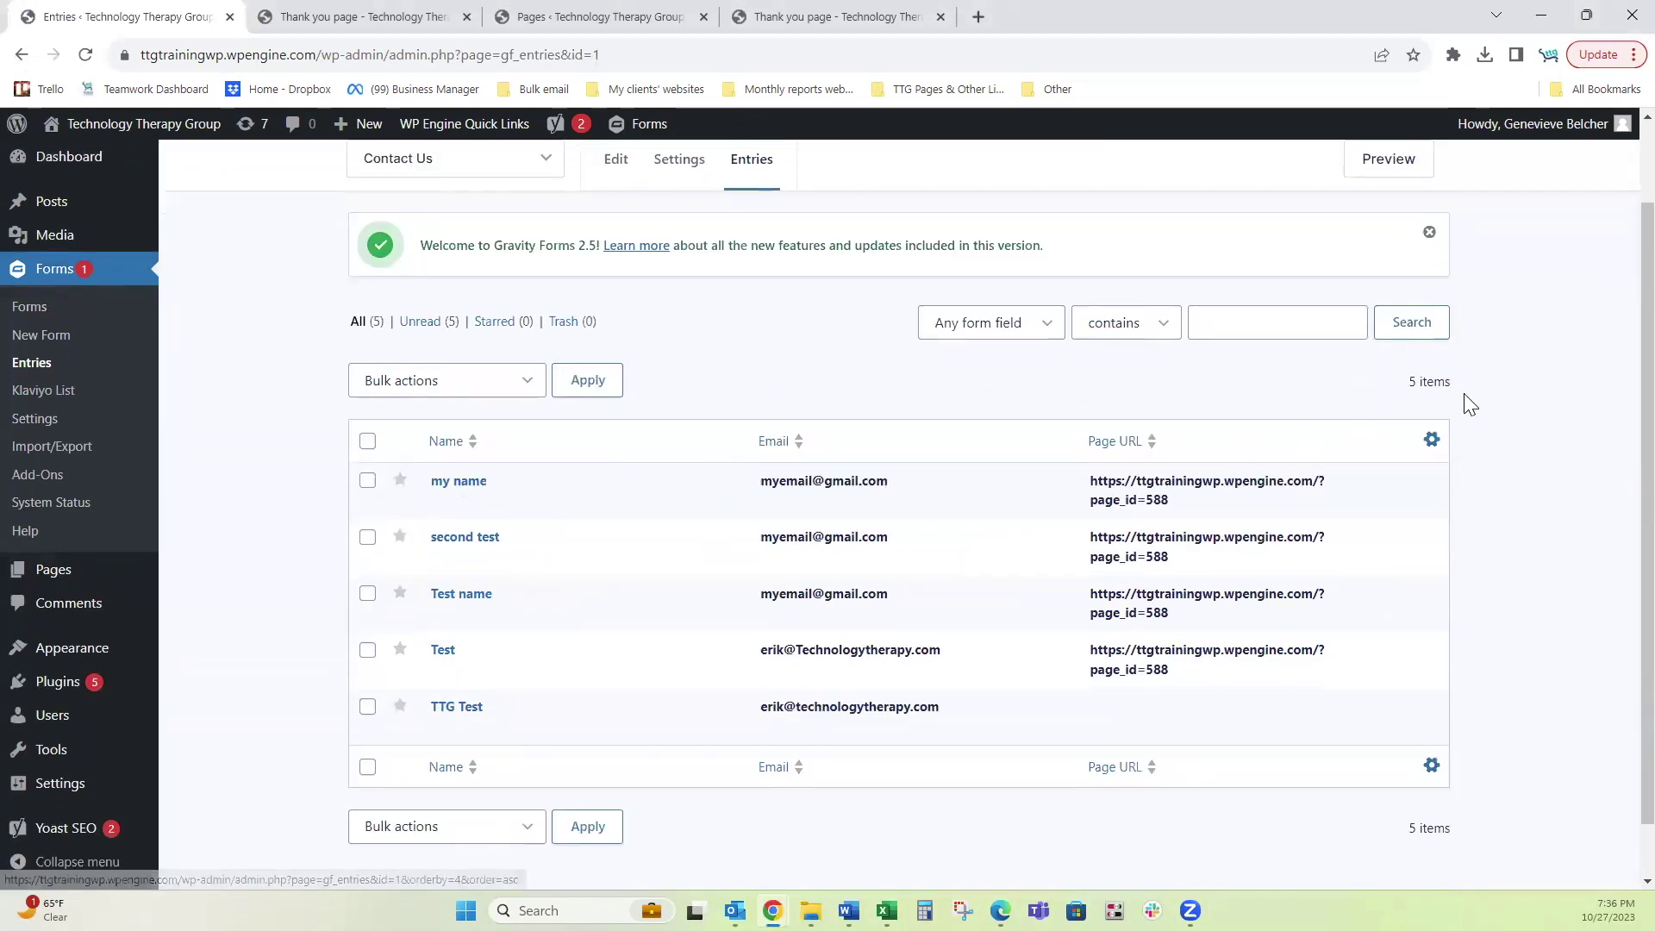
scroll(1548, 451, "up", 1)
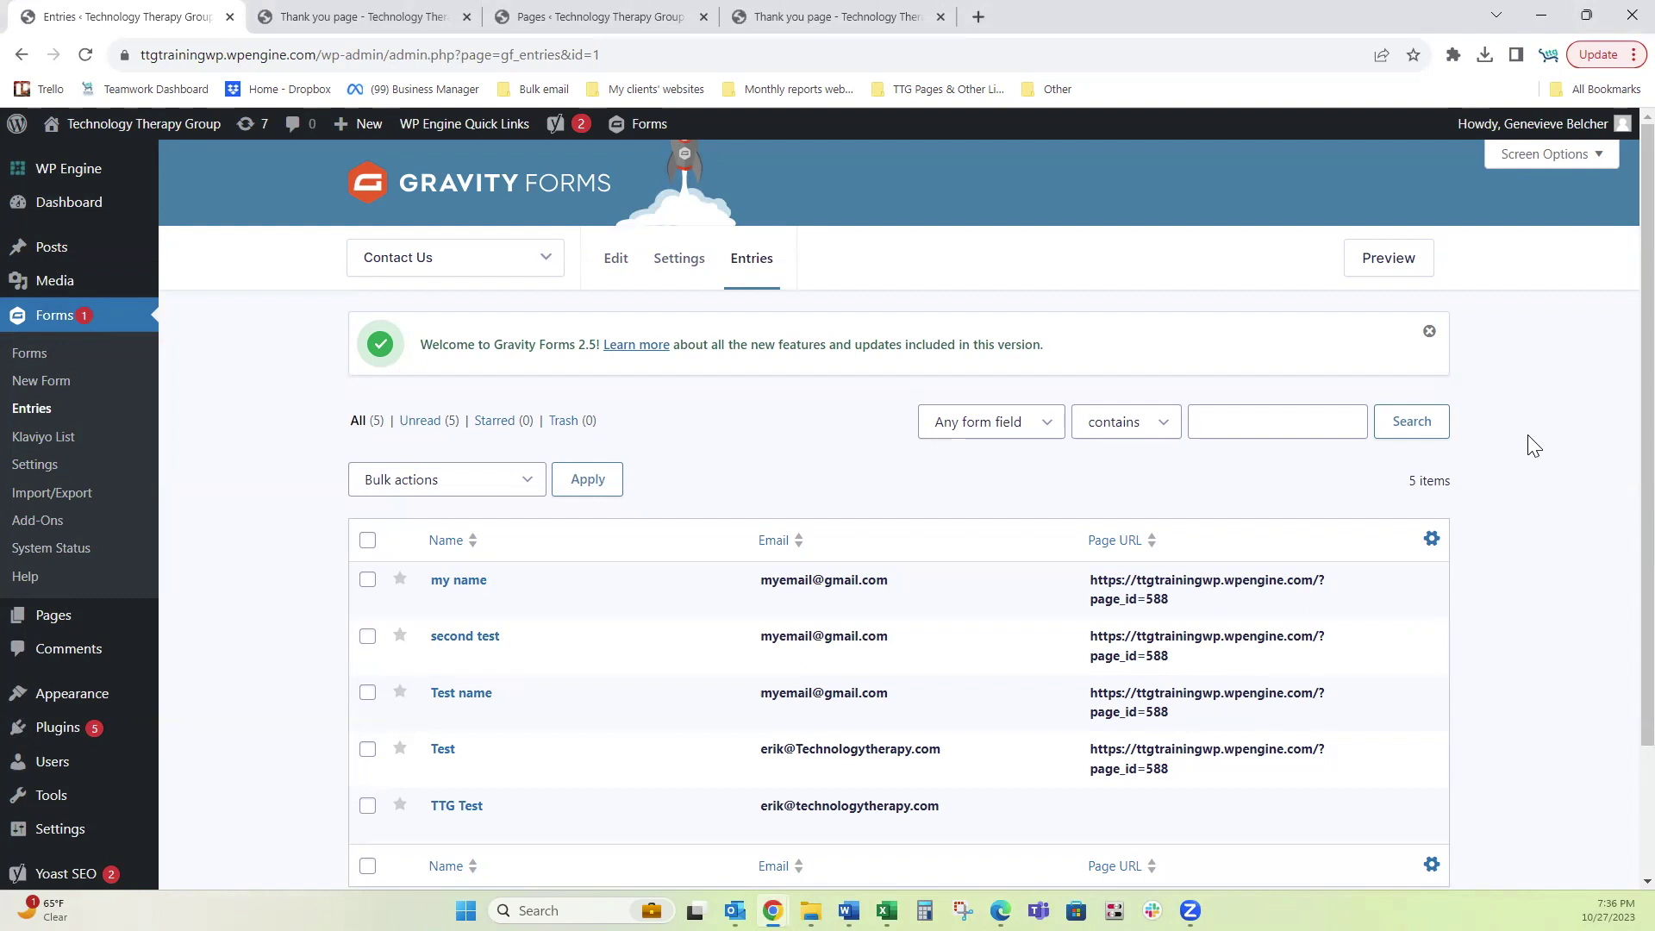
- Trash the Test and TTG Test entries, leaving three, and go back to the forms list
left_click(367, 749)
left_click(367, 806)
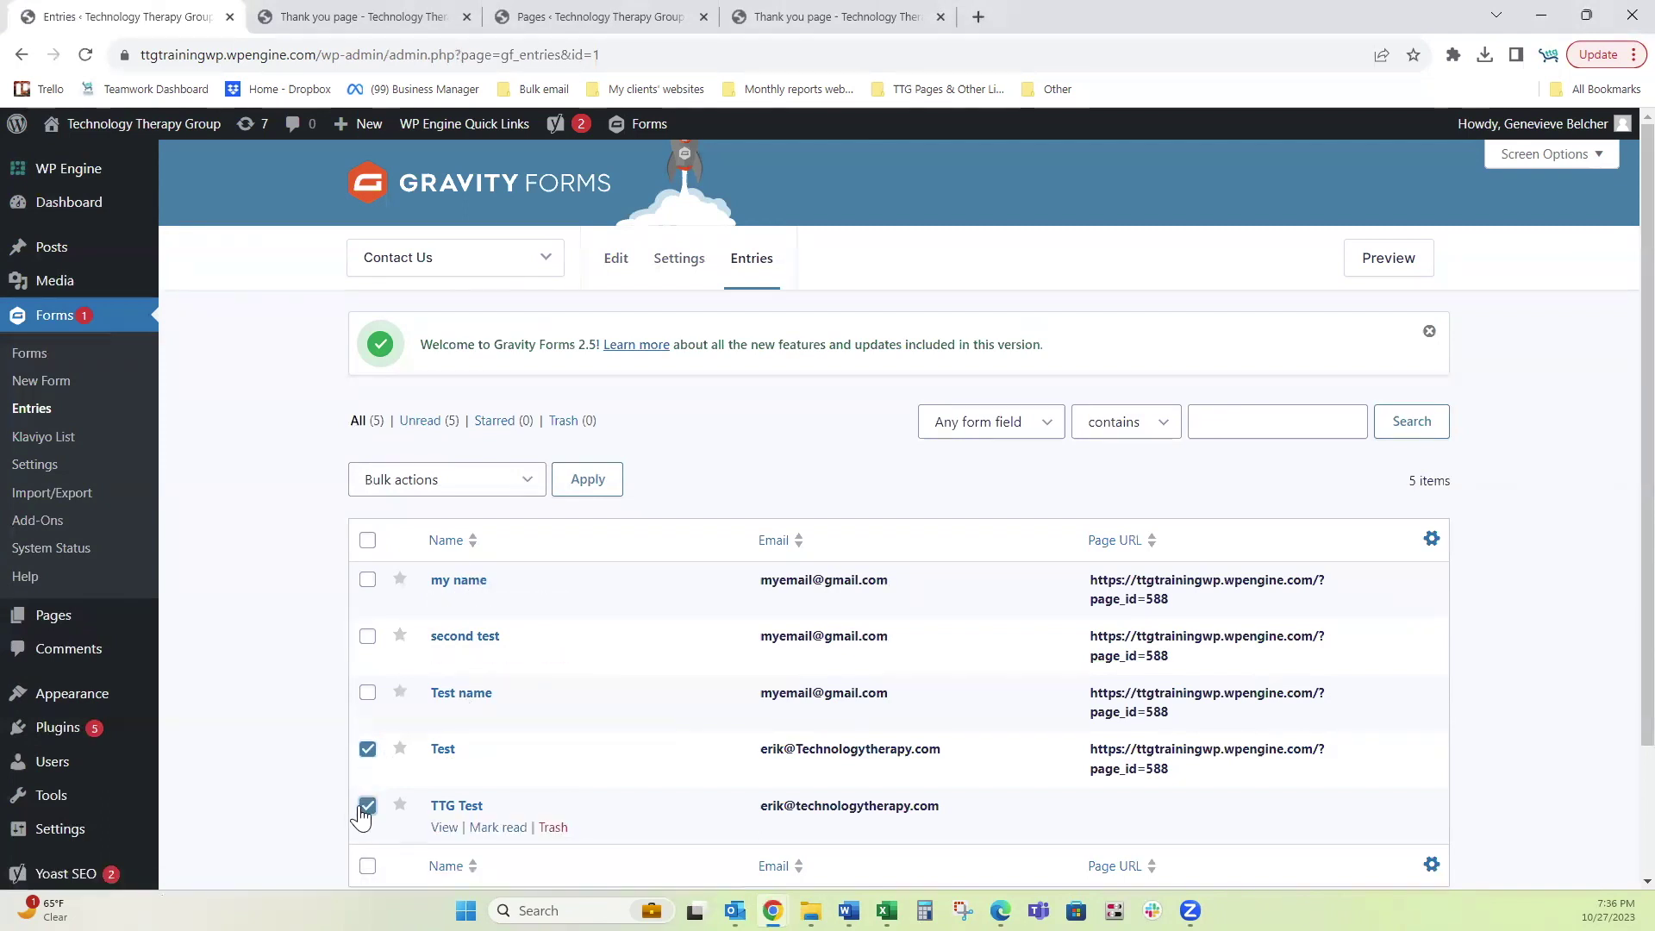
left_click(449, 480)
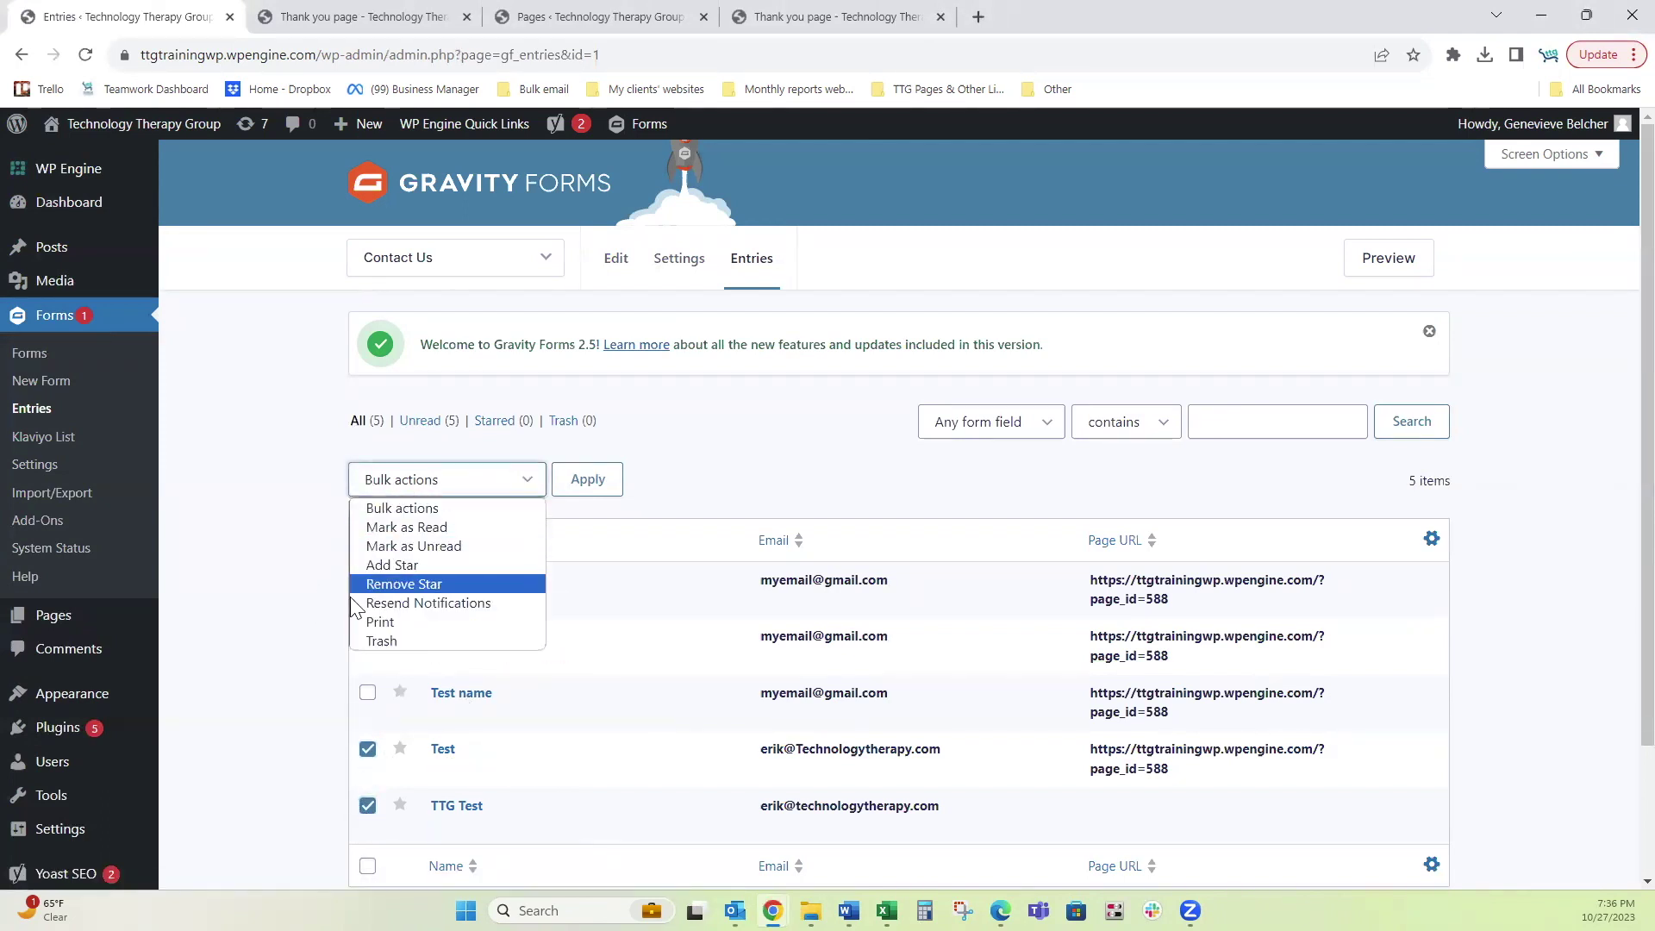
left_click(381, 642)
left_click(587, 479)
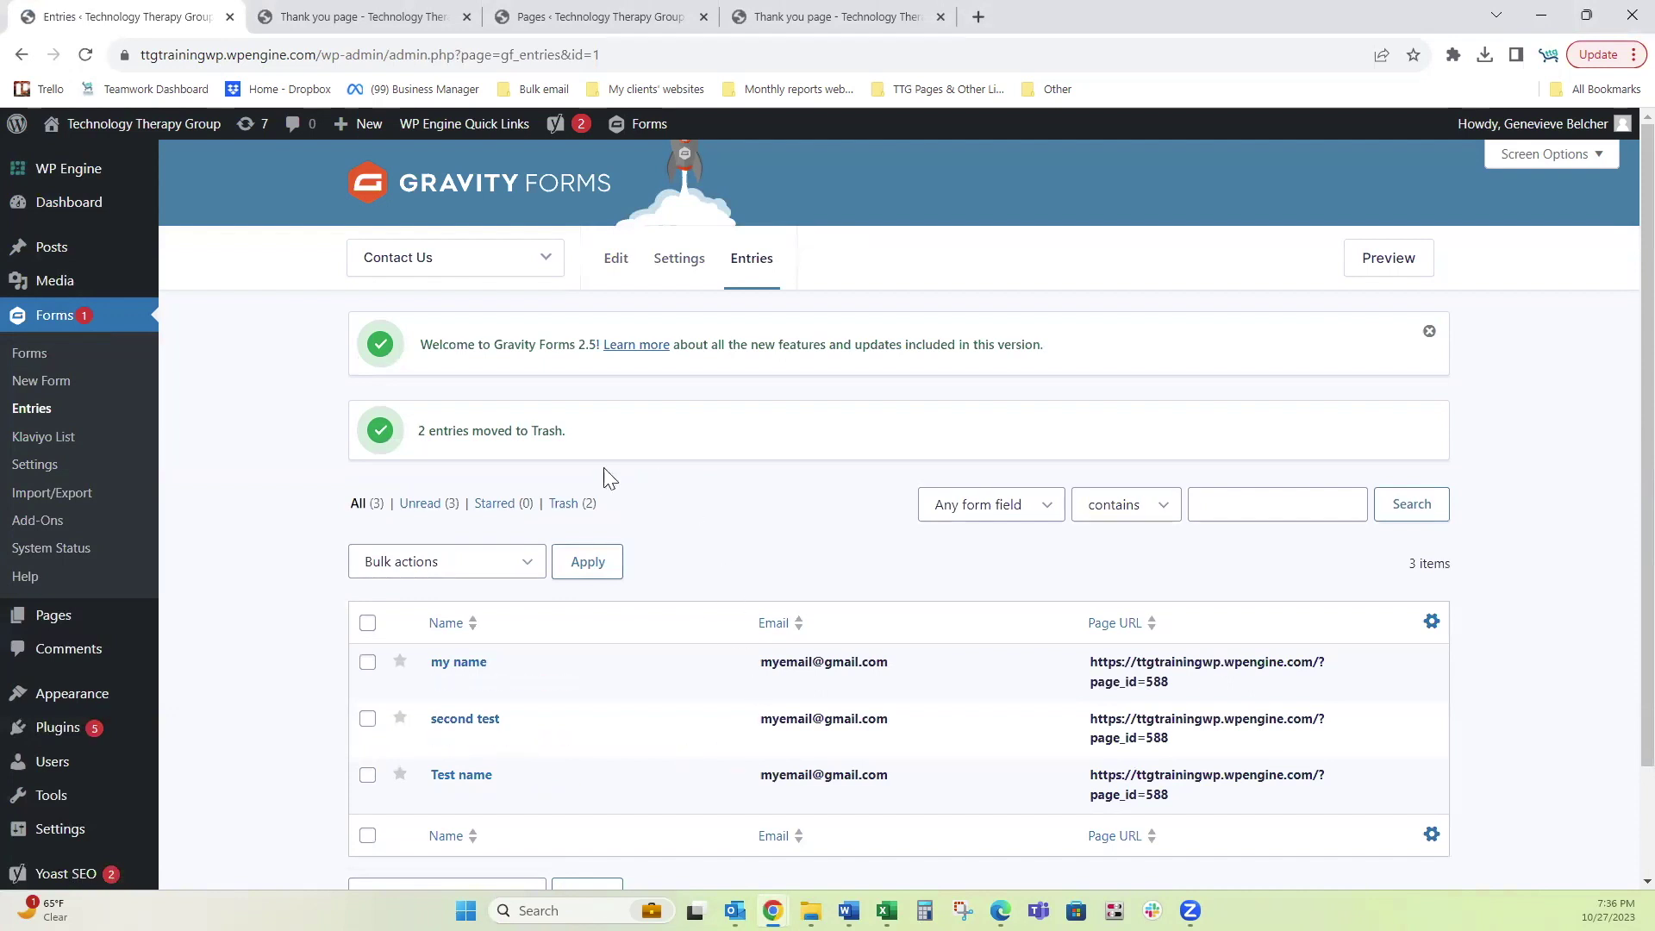
left_click(31, 353)
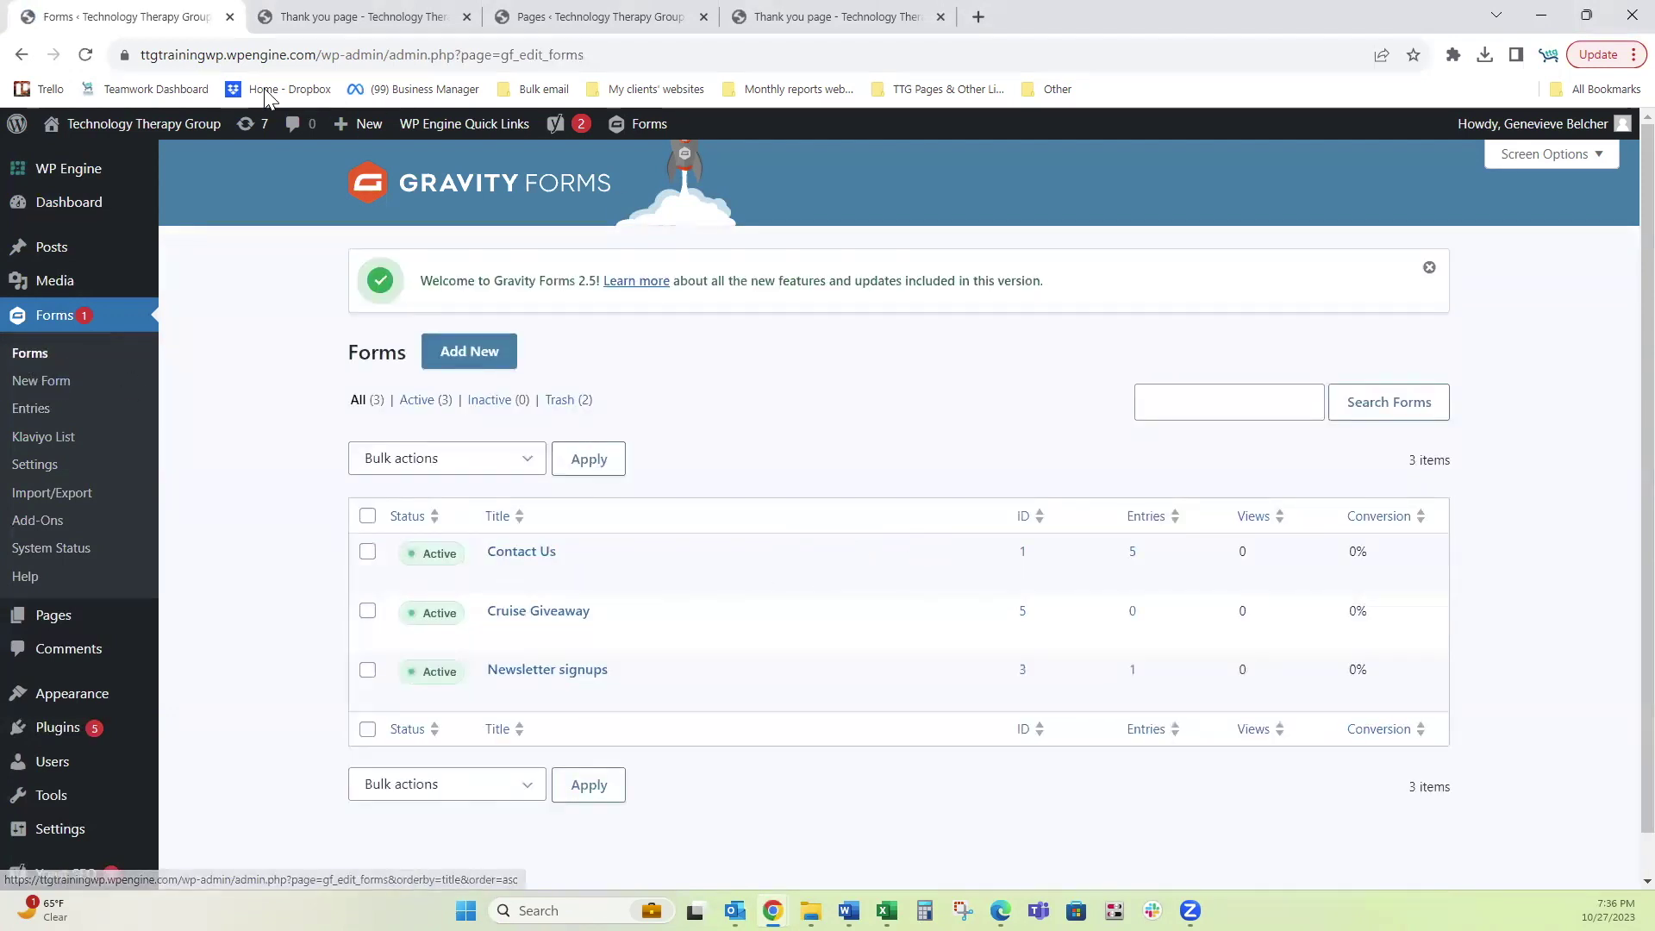
- Refresh the forms list, reopen Contact Us entries and view the 'my name' entry (#7)
left_click(86, 55)
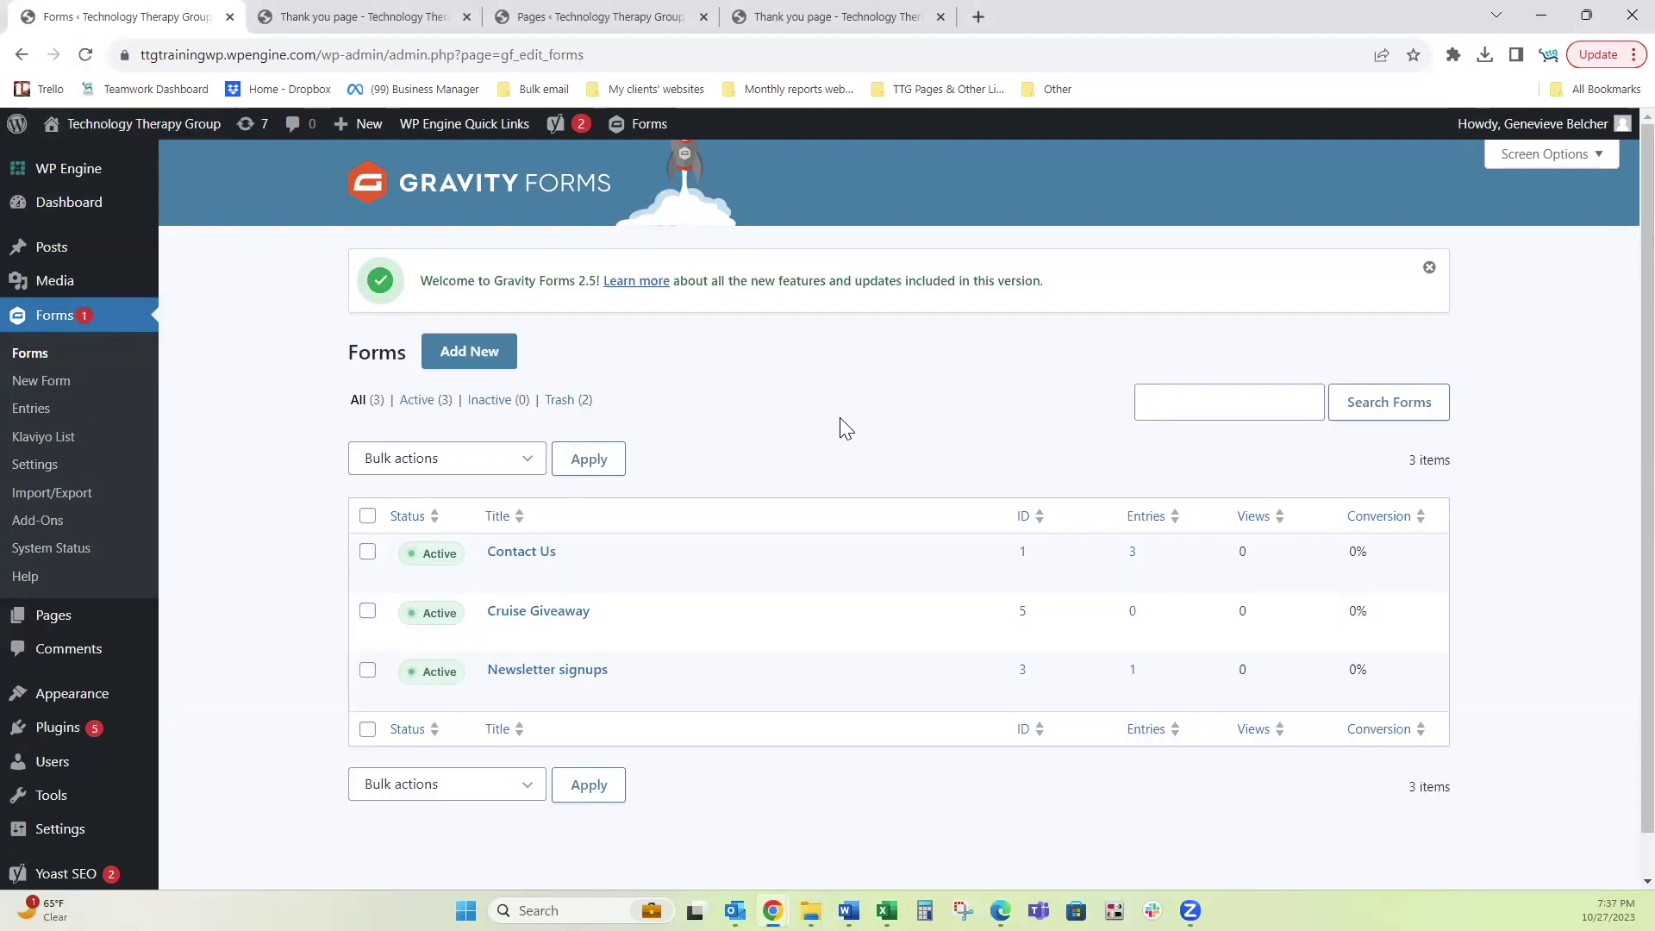
mouse_move(1132, 580)
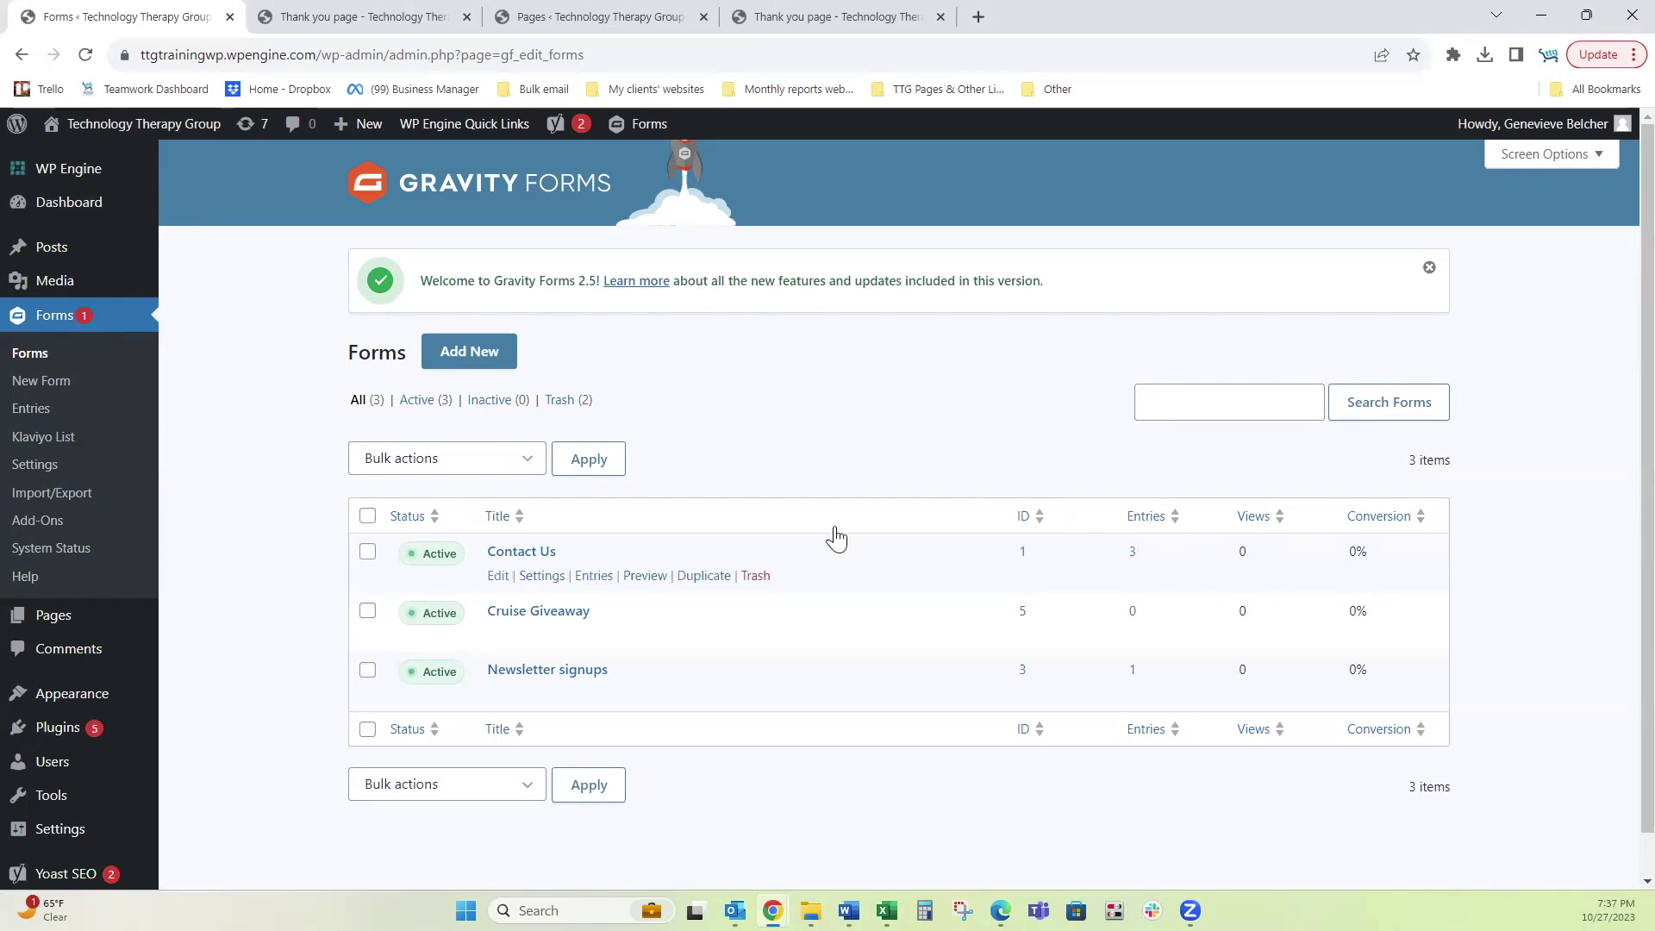
mouse_move(565, 542)
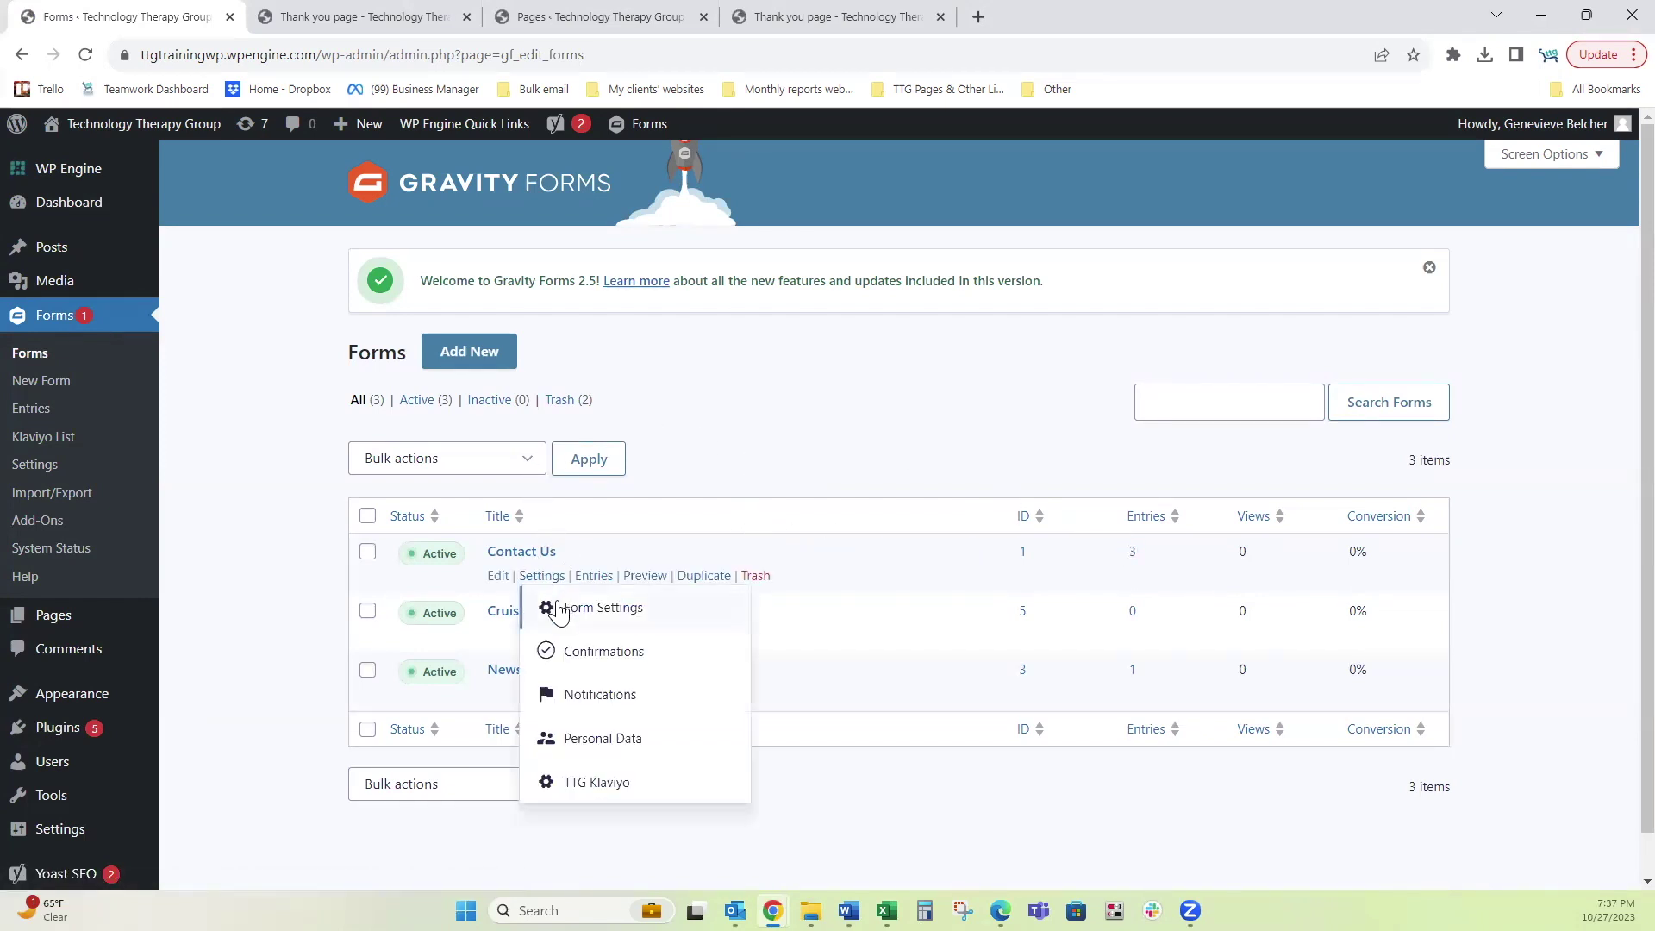
left_click(592, 576)
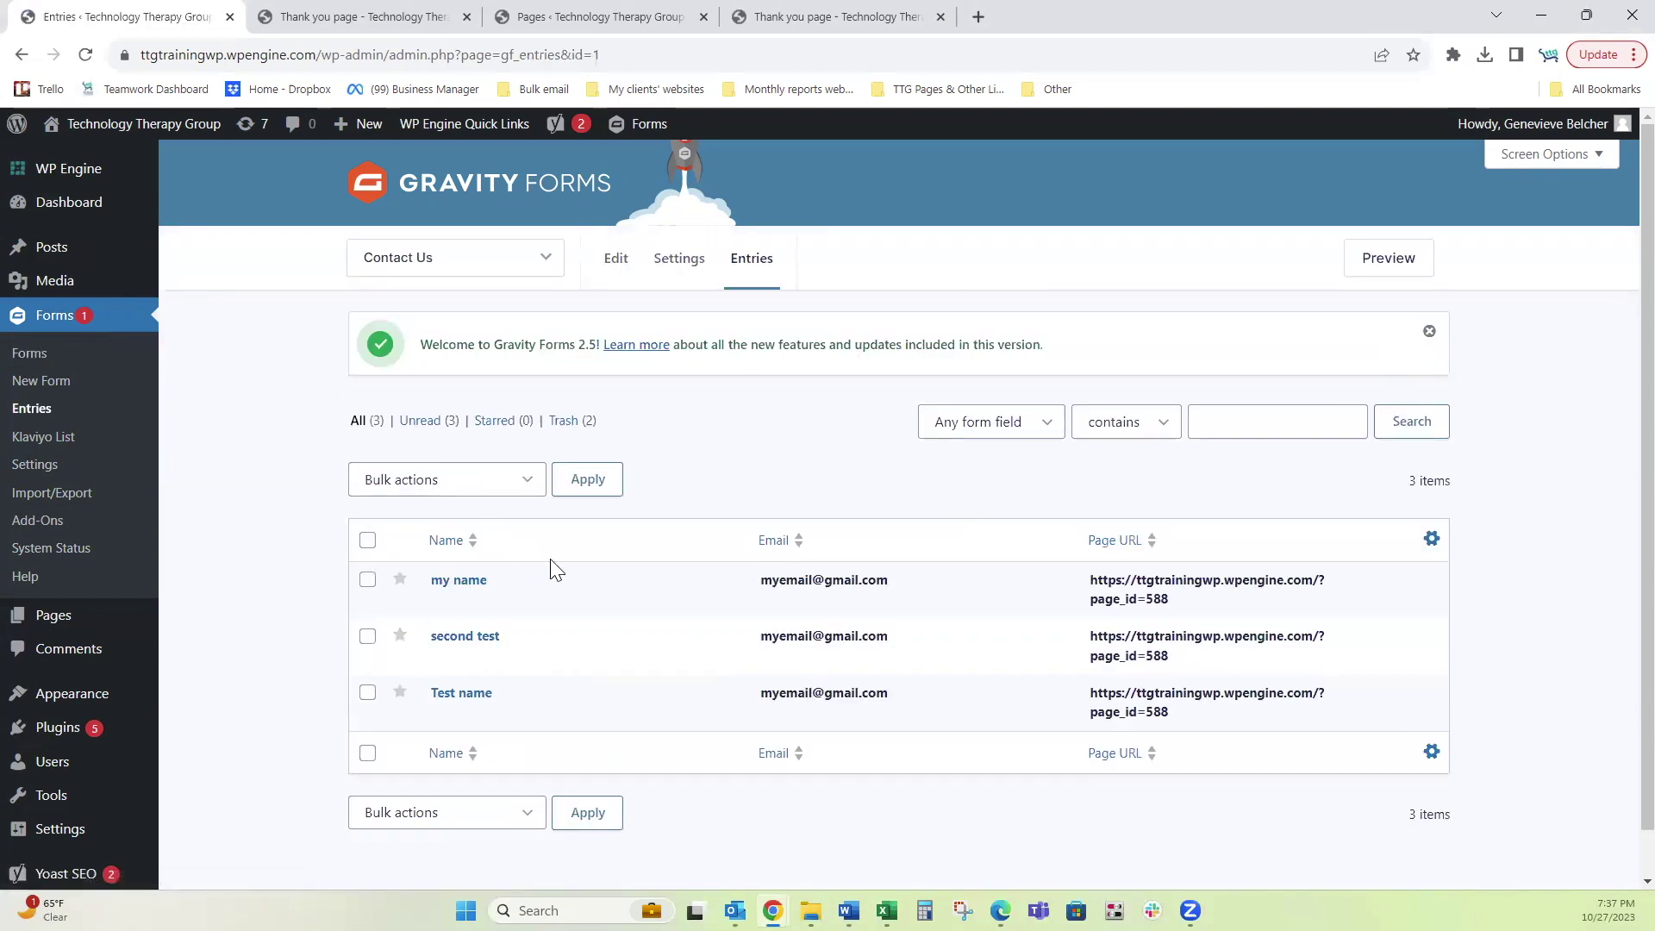
mouse_move(449, 614)
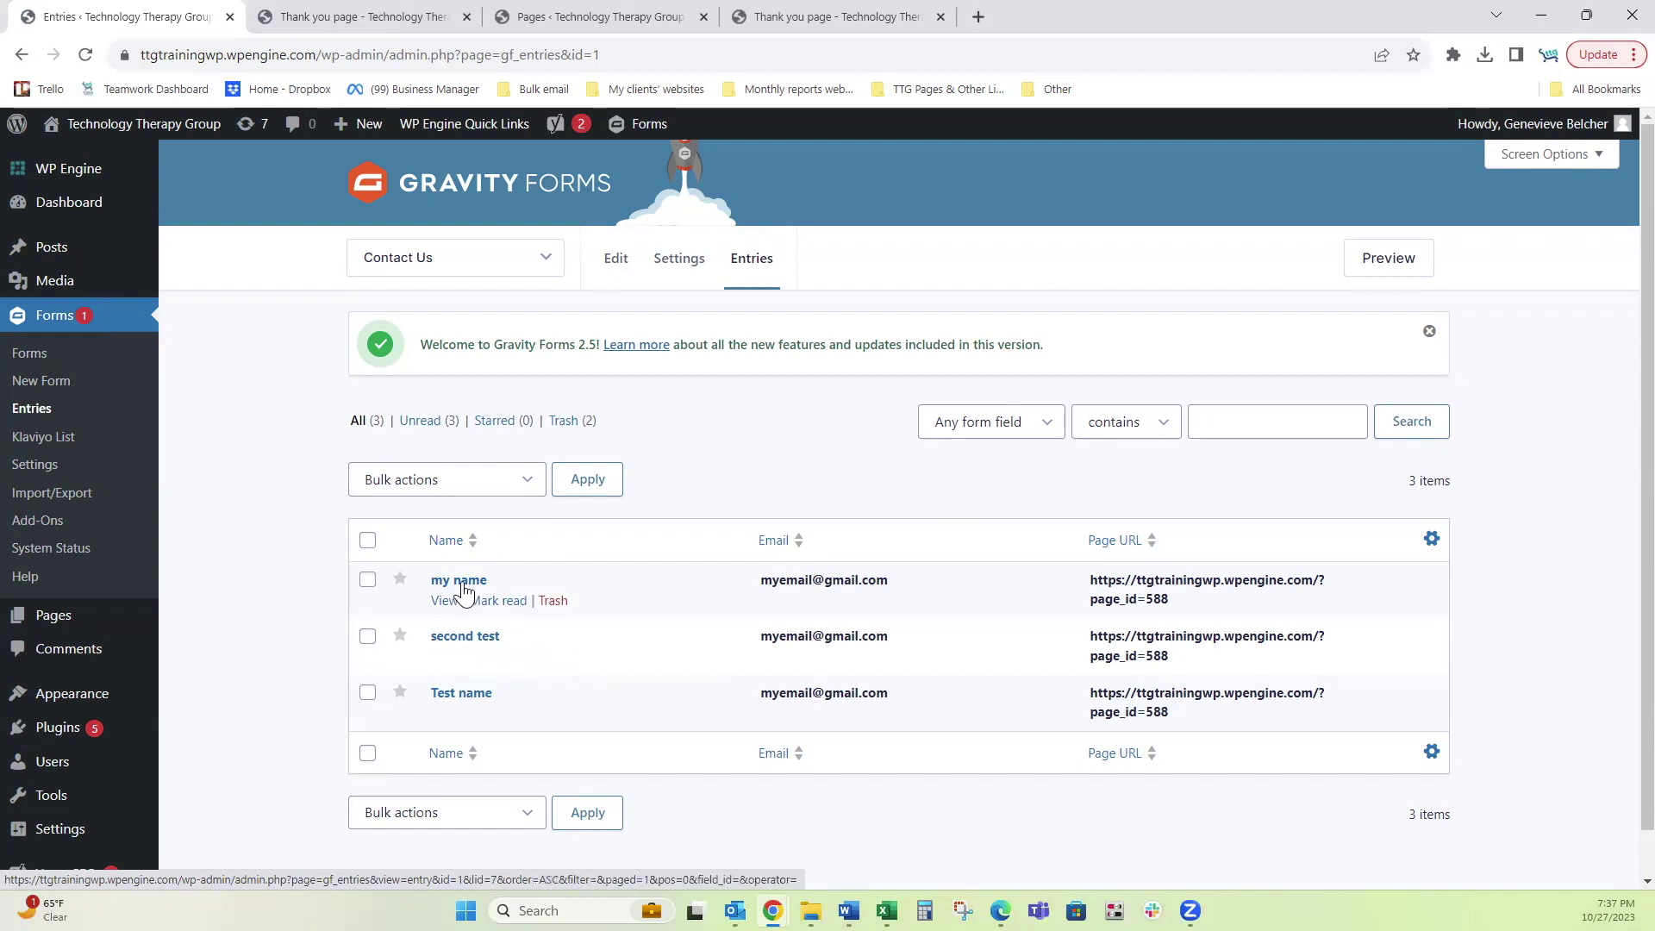
left_click(454, 580)
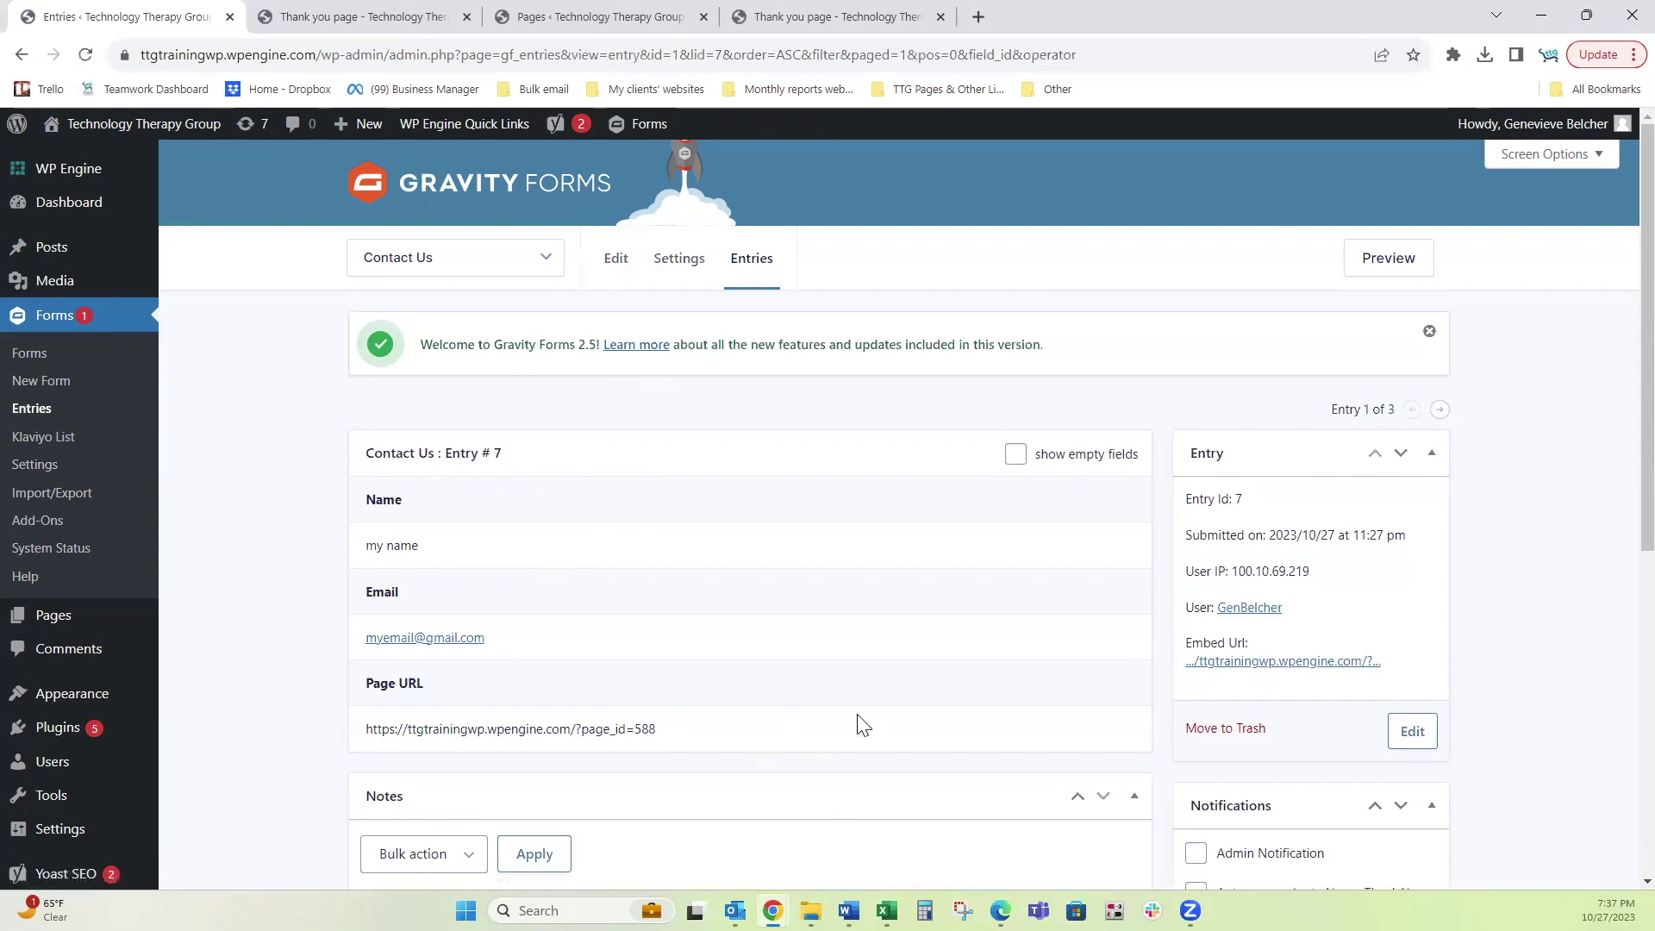
- Scroll down through the 'my name' entry details
scroll(853, 620, "down", 1)
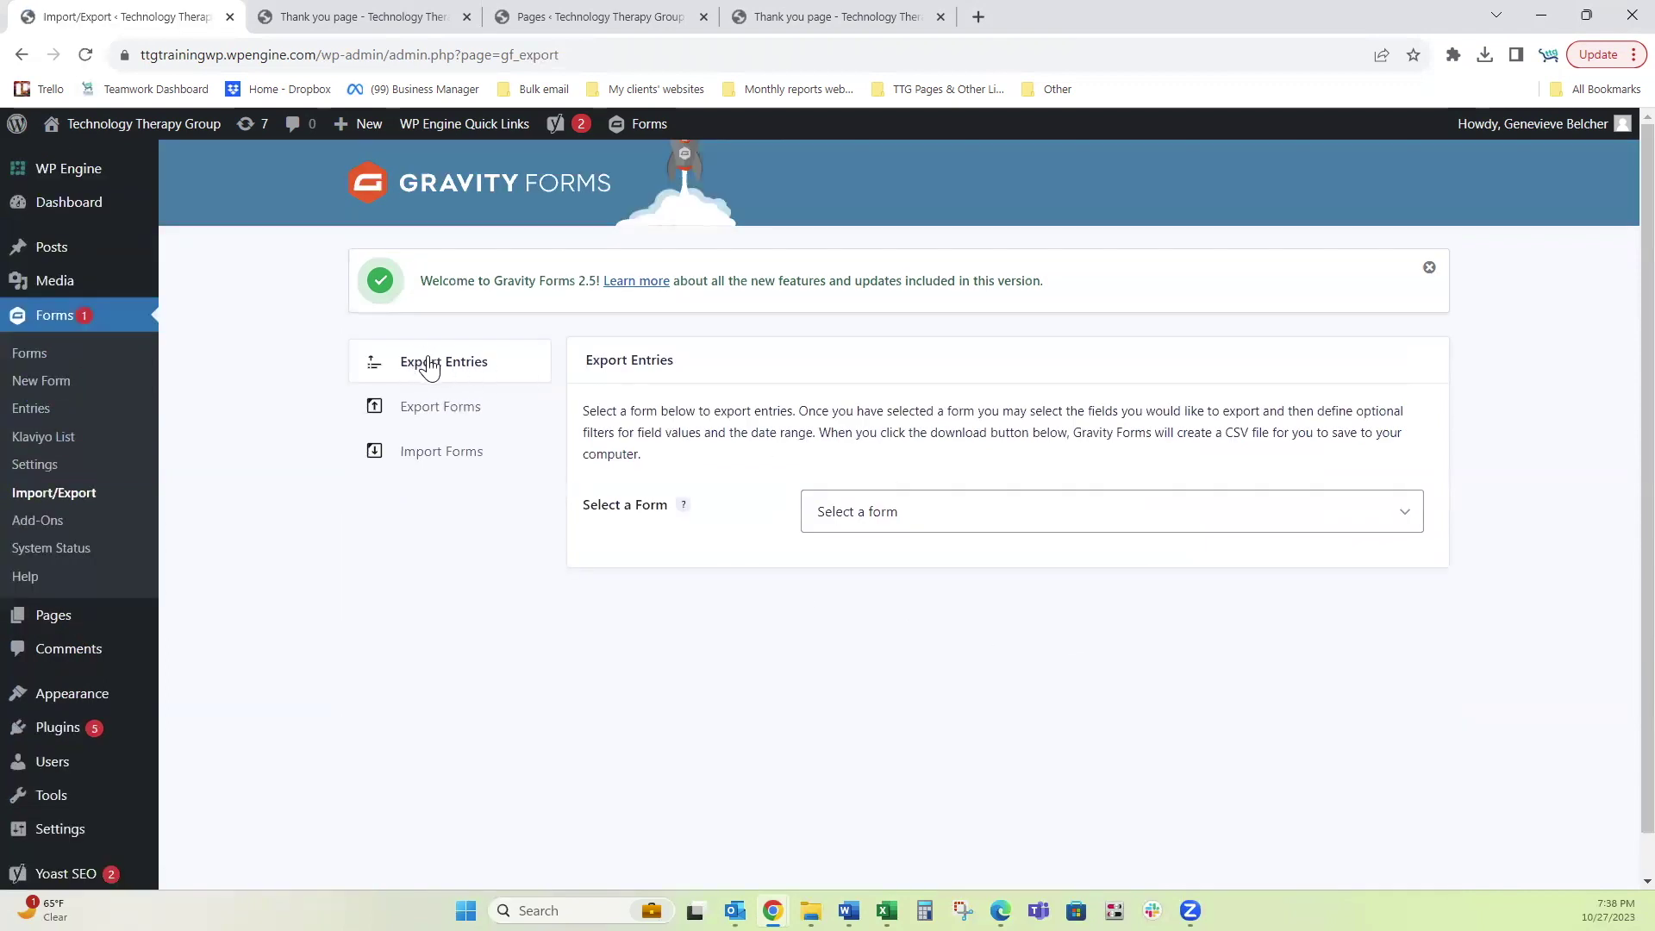
- Choose Contact Us as the export form with all fields selected
left_click(954, 520)
left_click(927, 562)
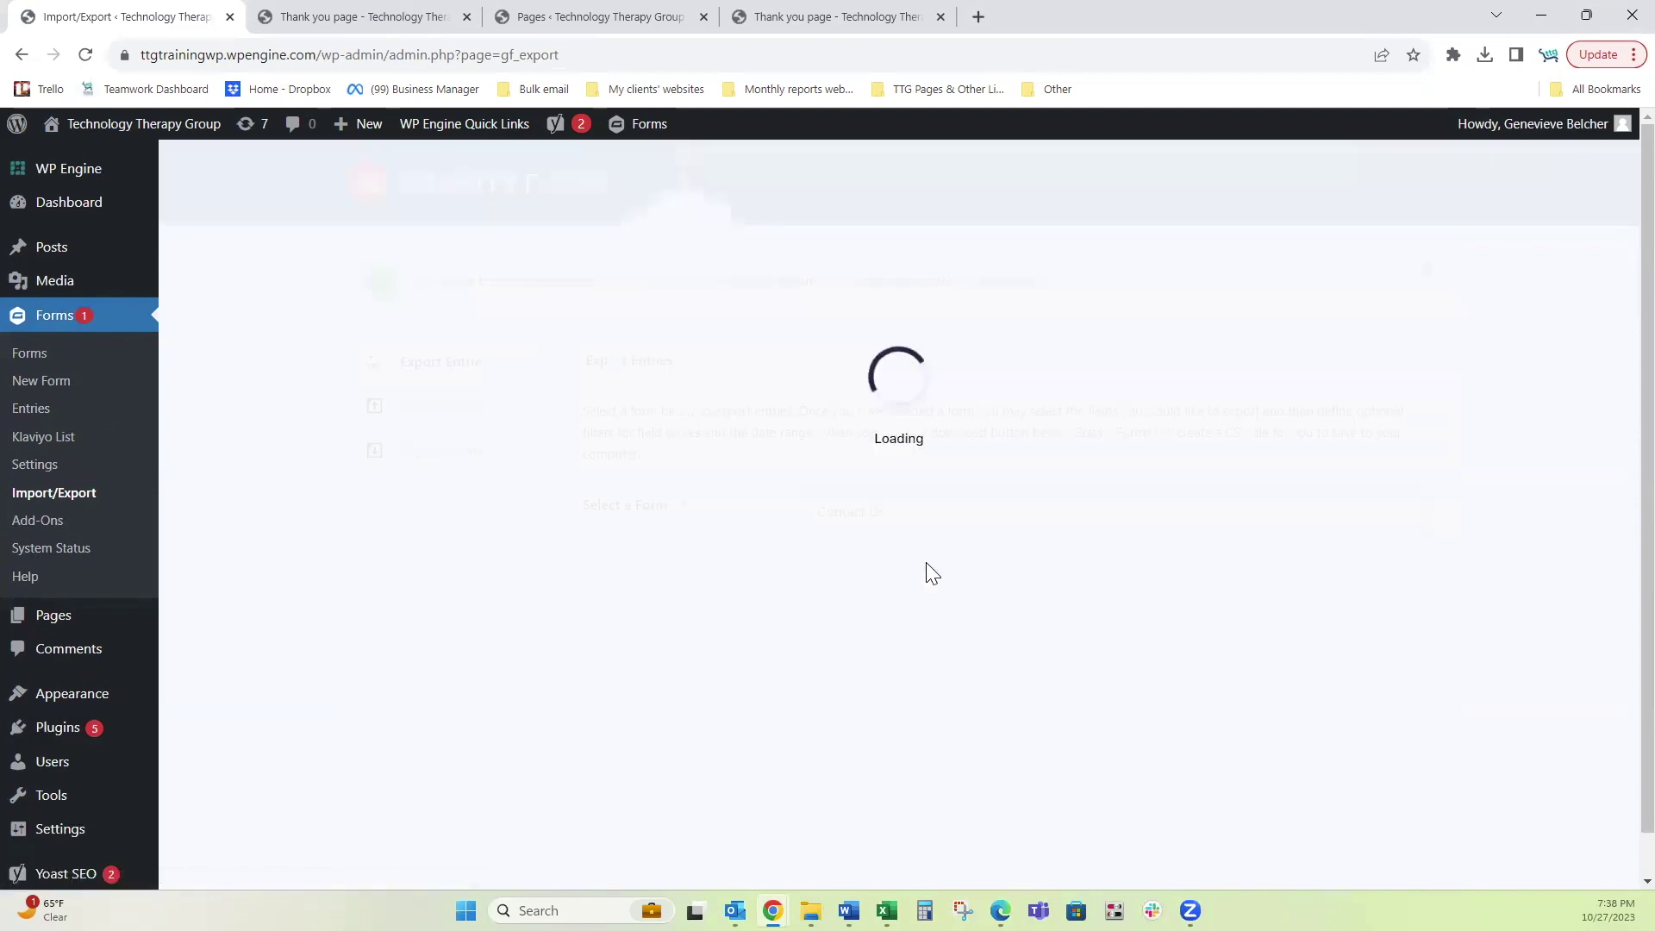
scroll(989, 580, "down", 2)
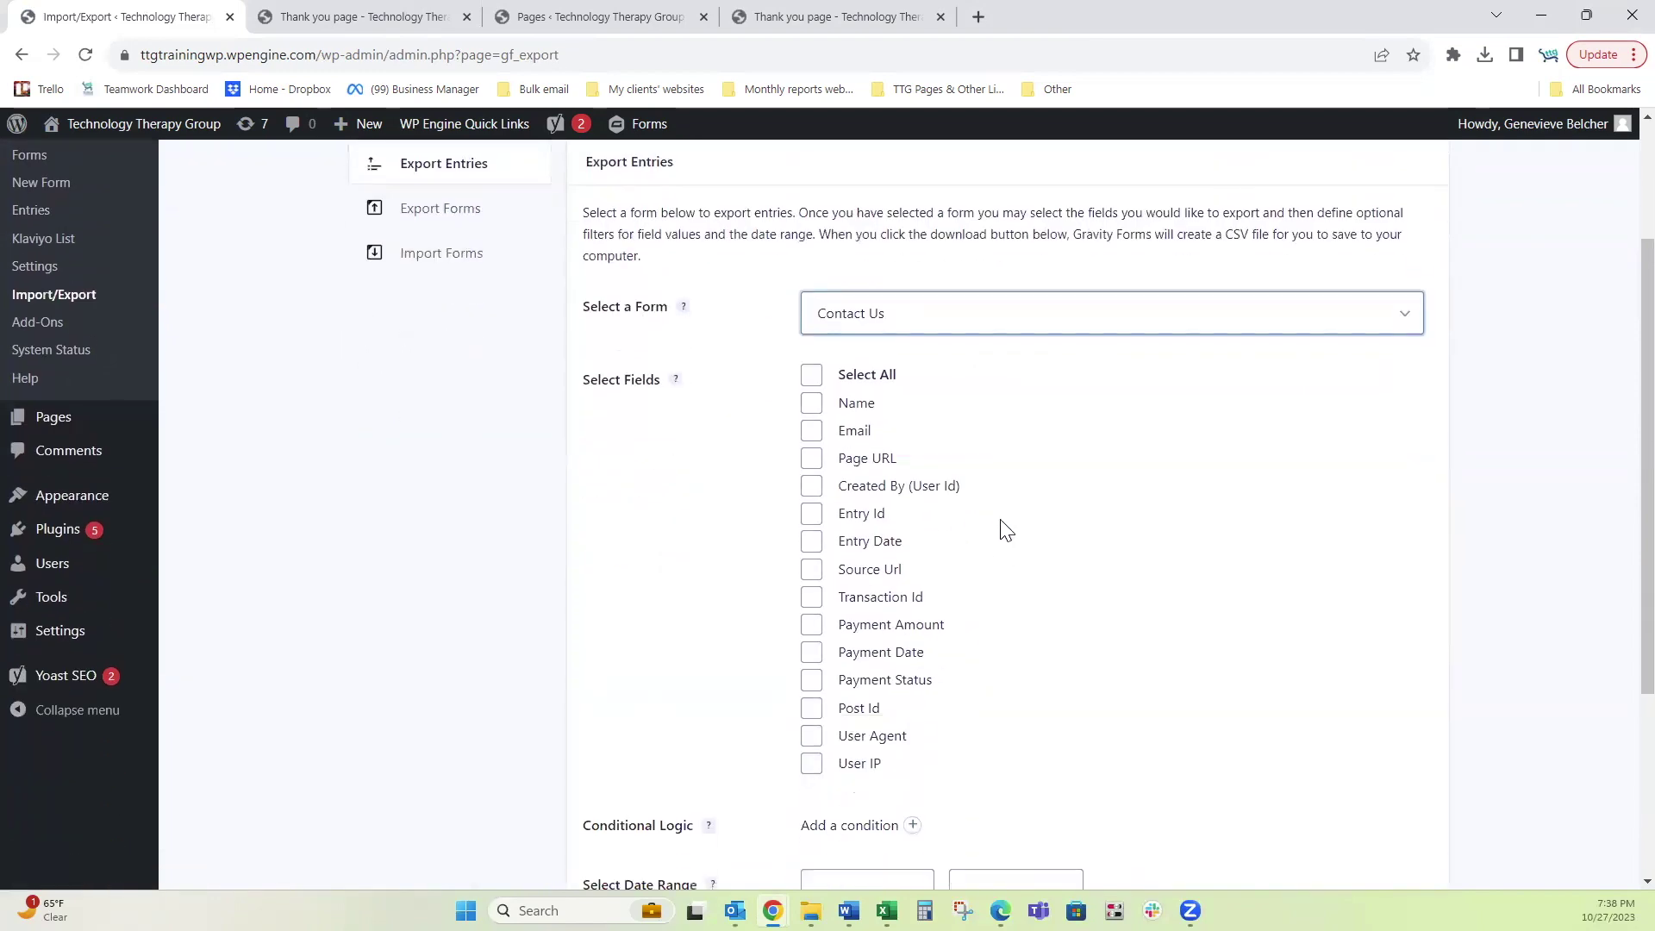
left_click(823, 379)
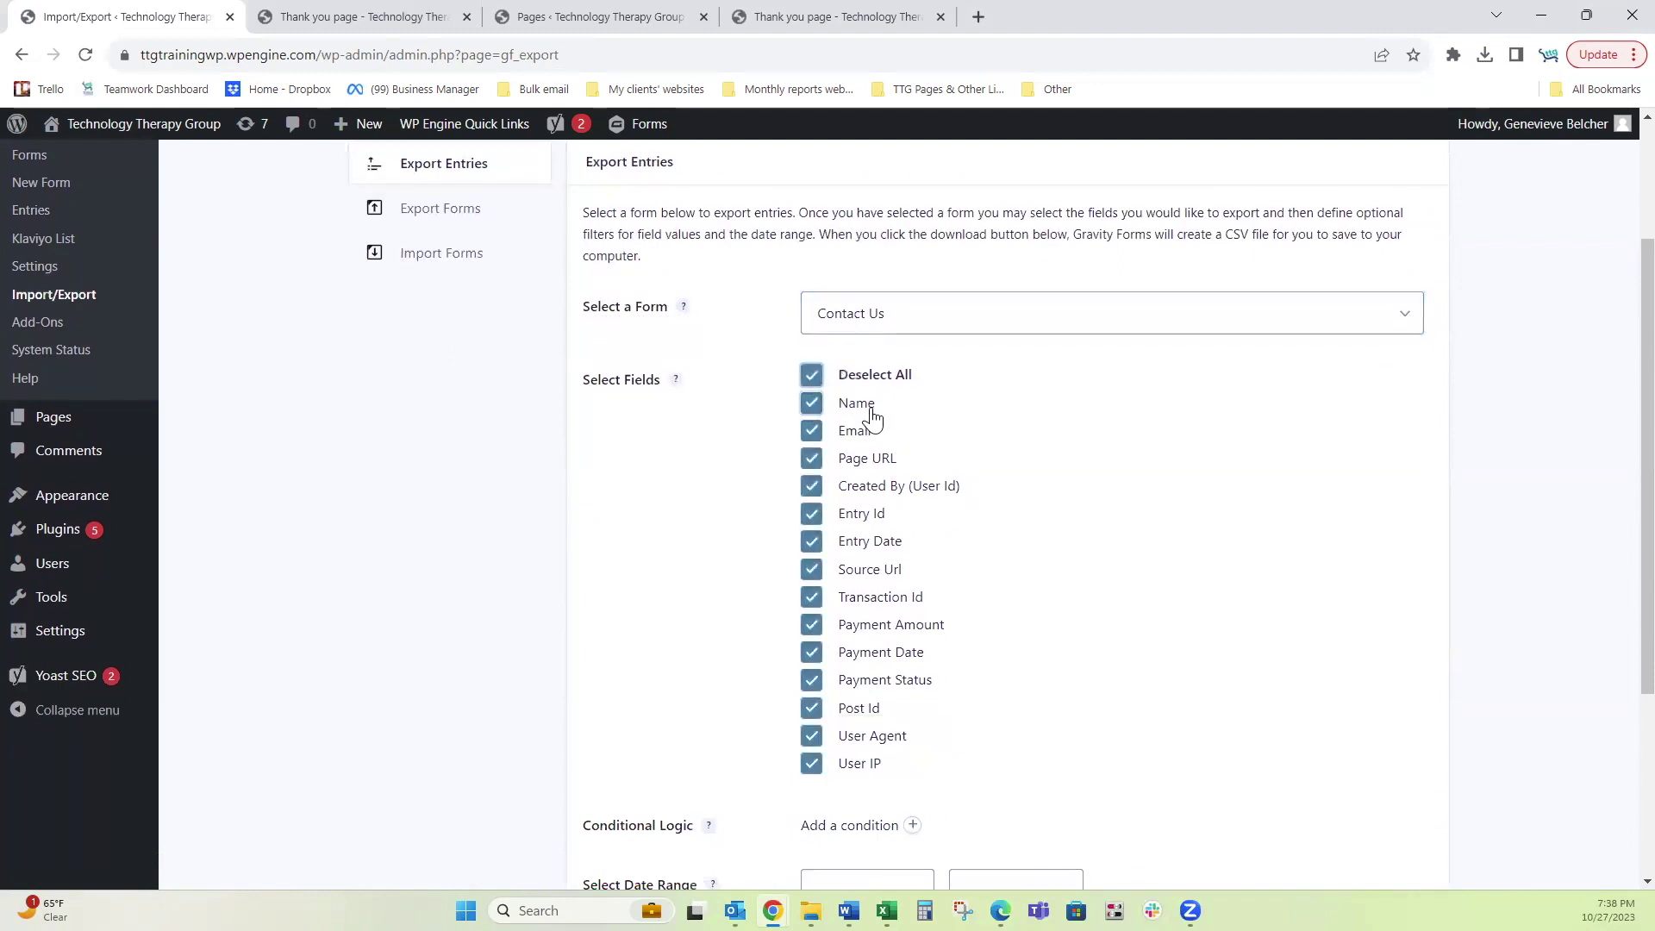
scroll(1260, 591, "down", 2)
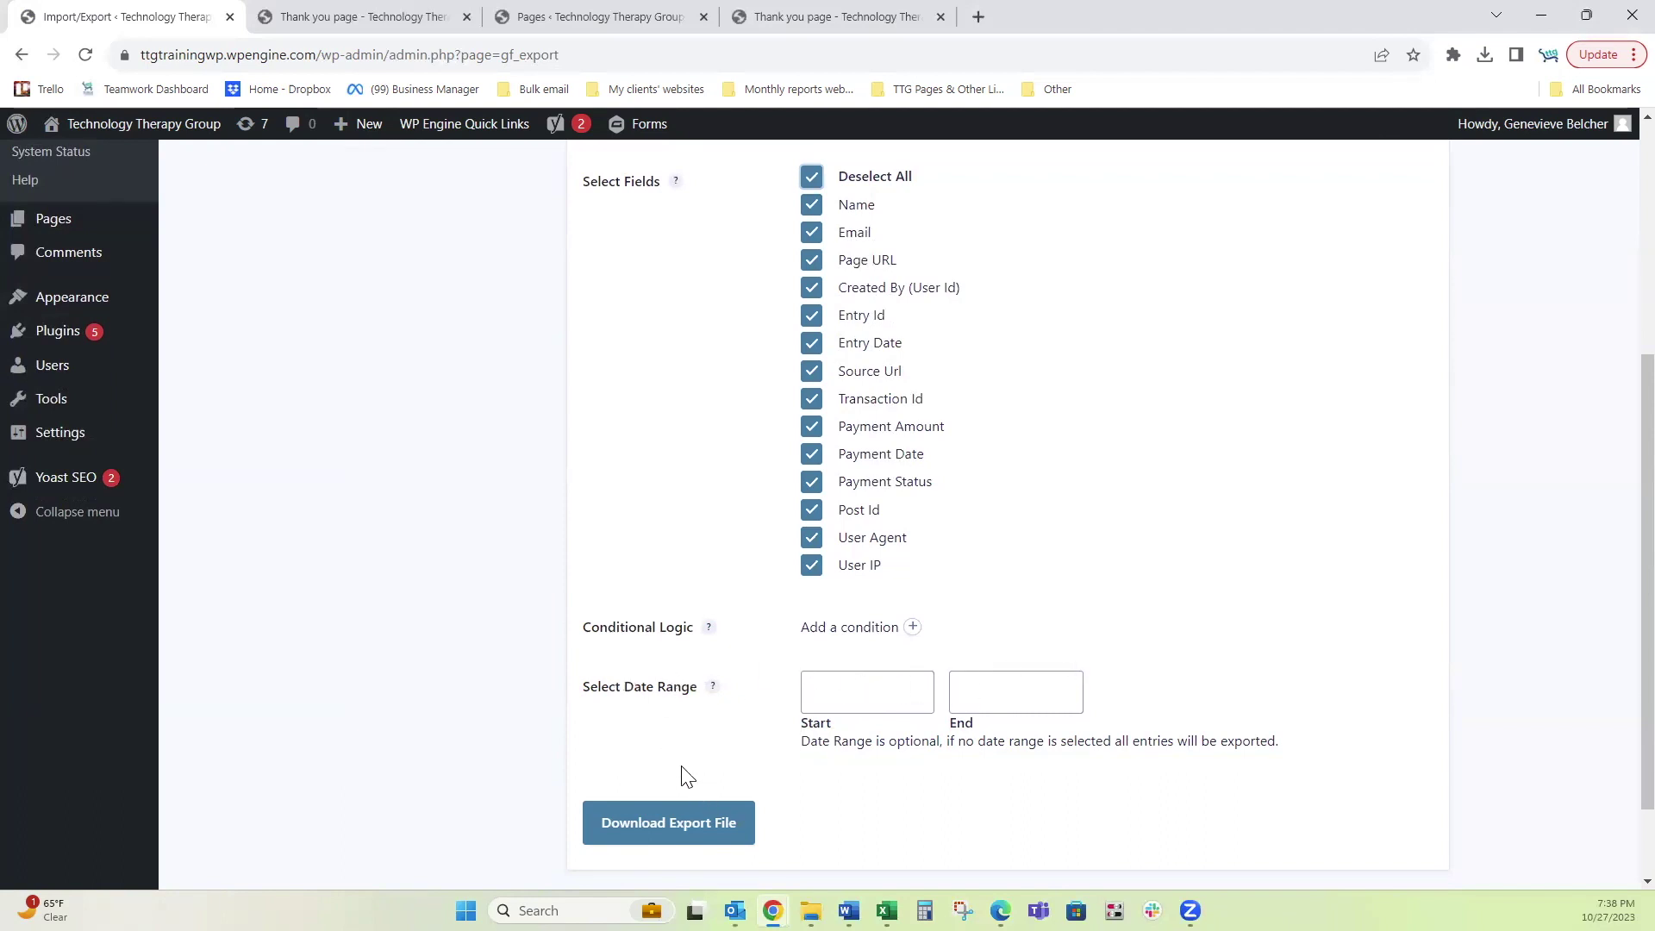
- Download the CSV export as contact-us-2023-10-27 into Downloads
left_click(689, 826)
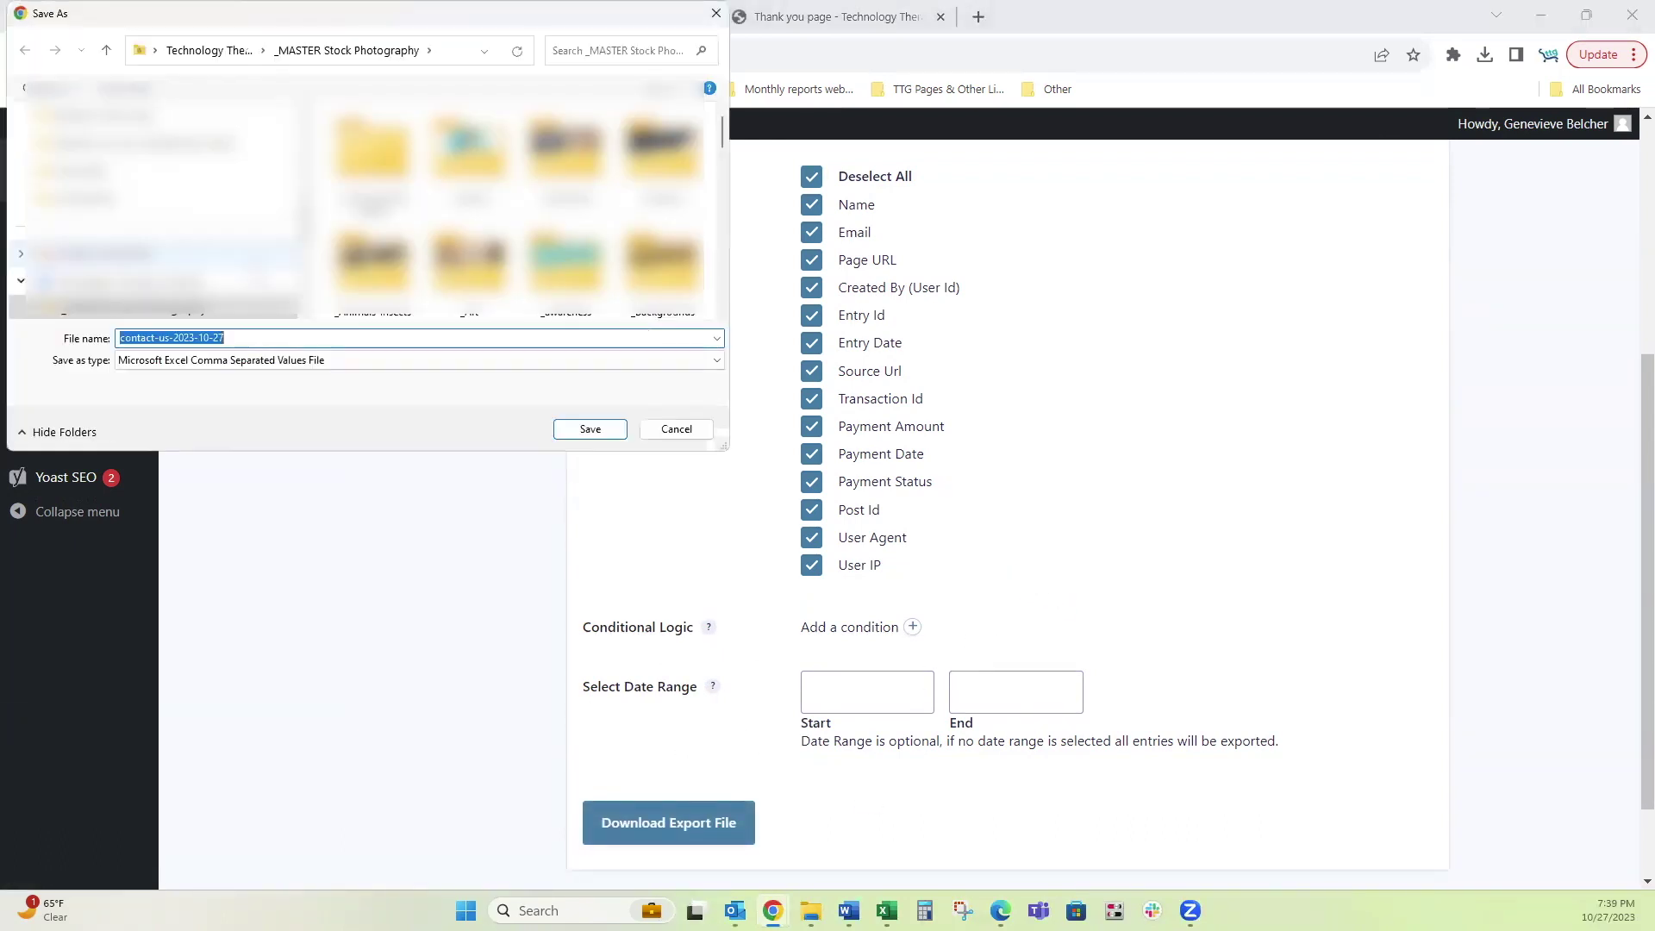
left_click(82, 226)
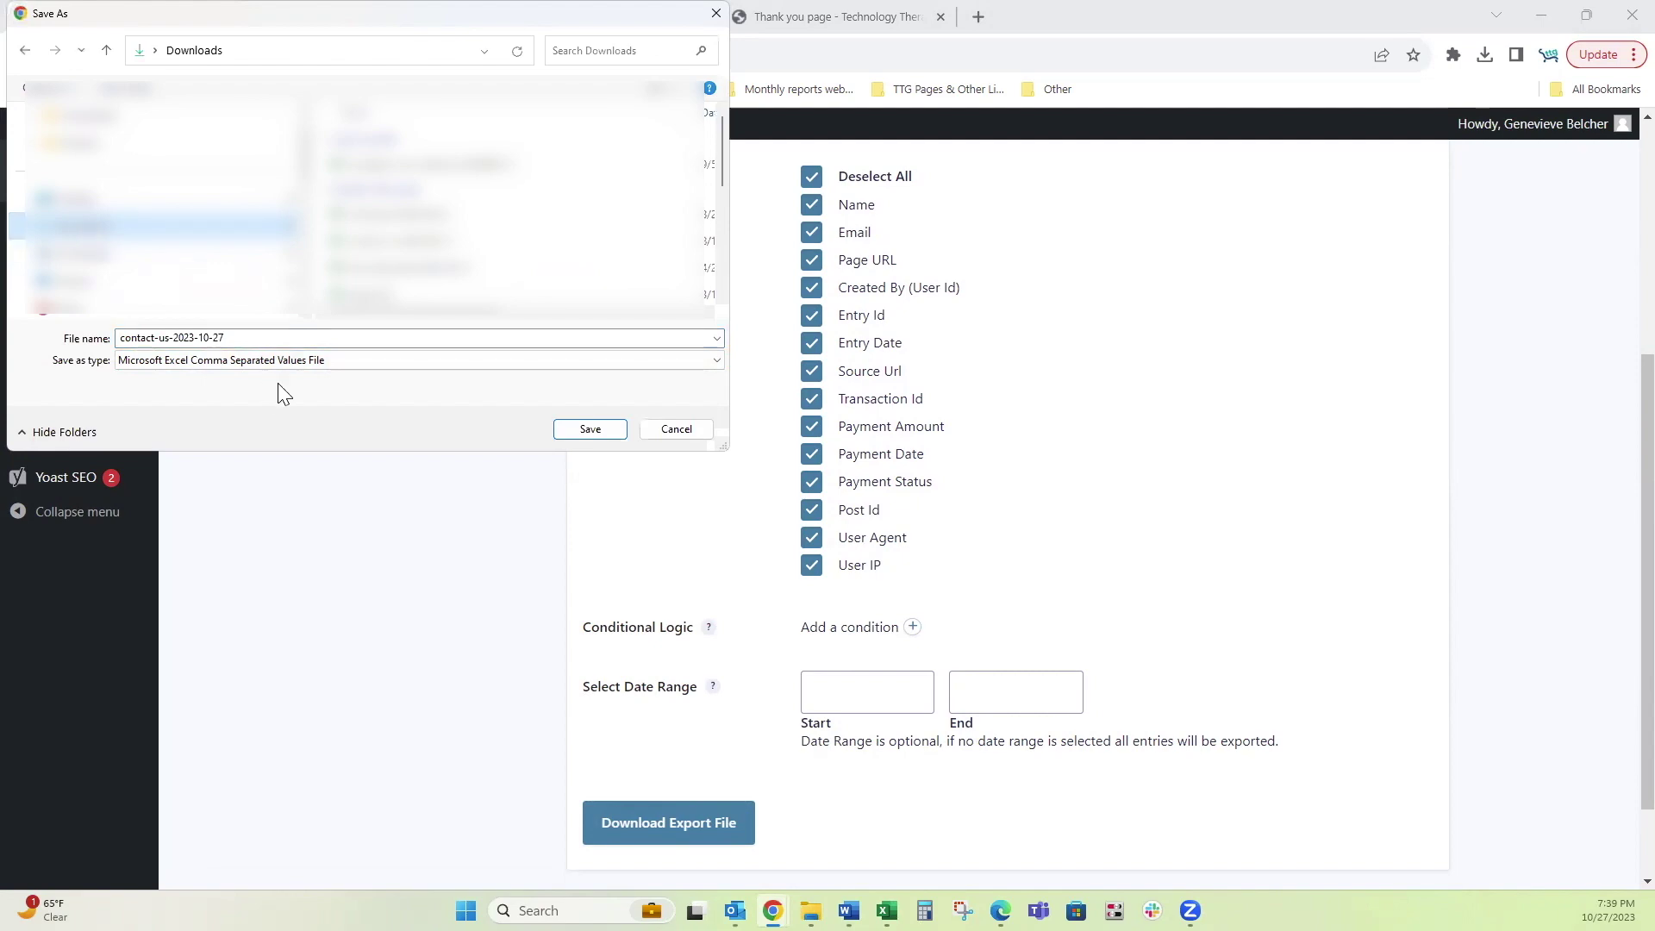
left_click(590, 430)
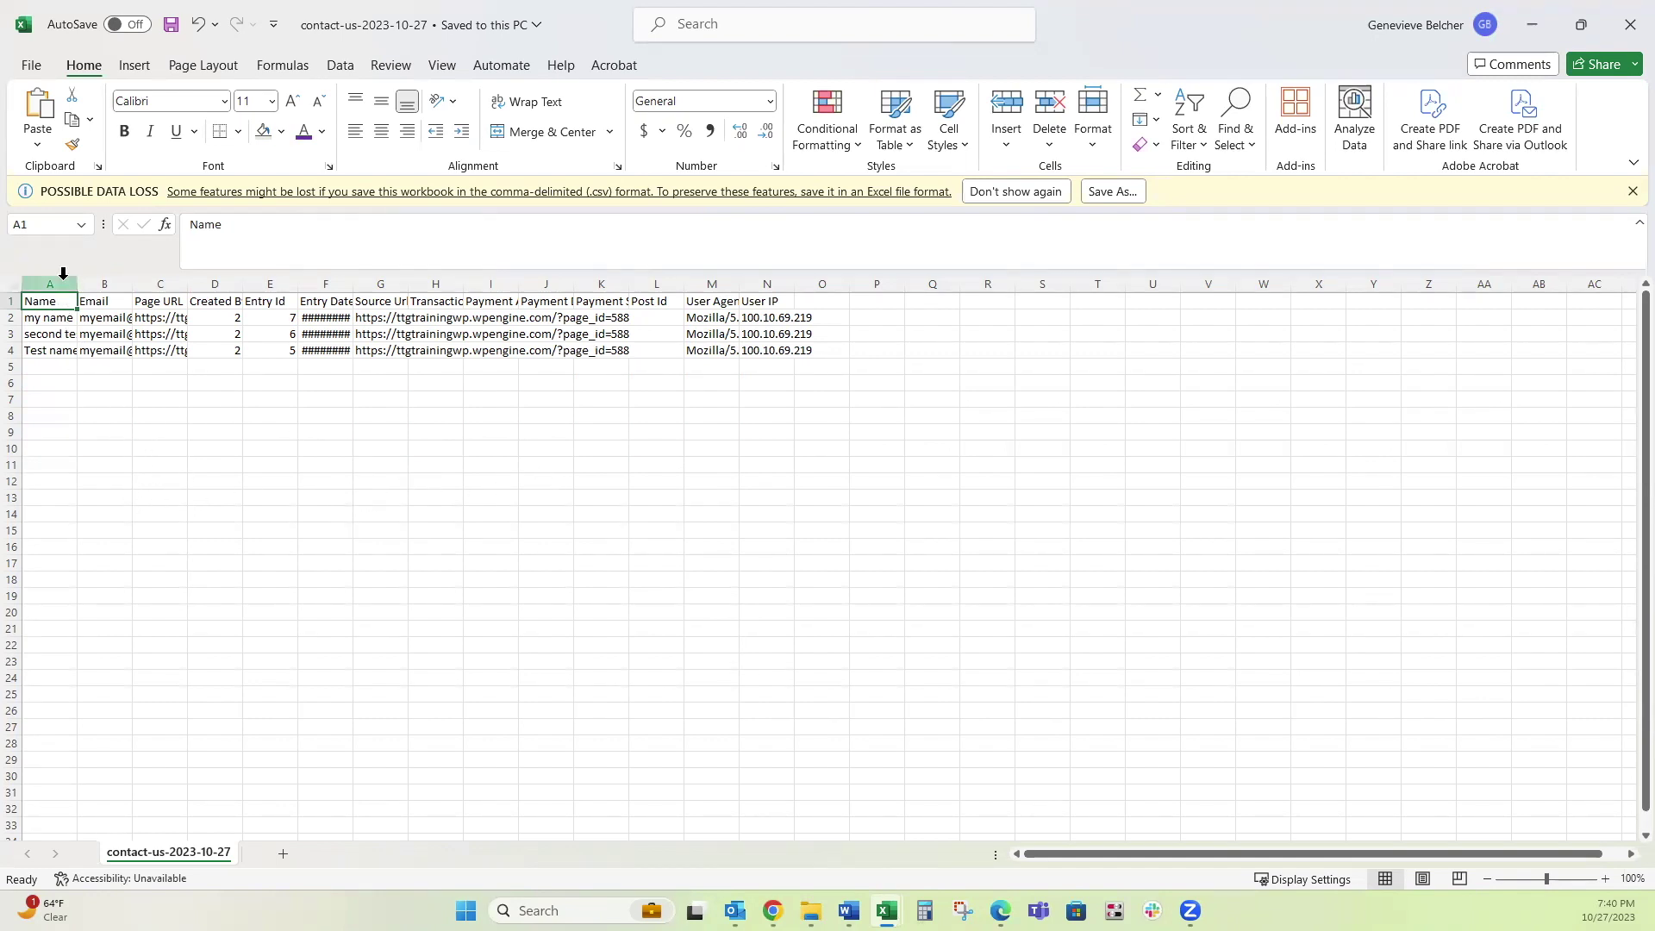
- AutoFit all sheet columns, then check the Name, Email and Page URL columns
left_click(8, 287)
double_click(78, 283)
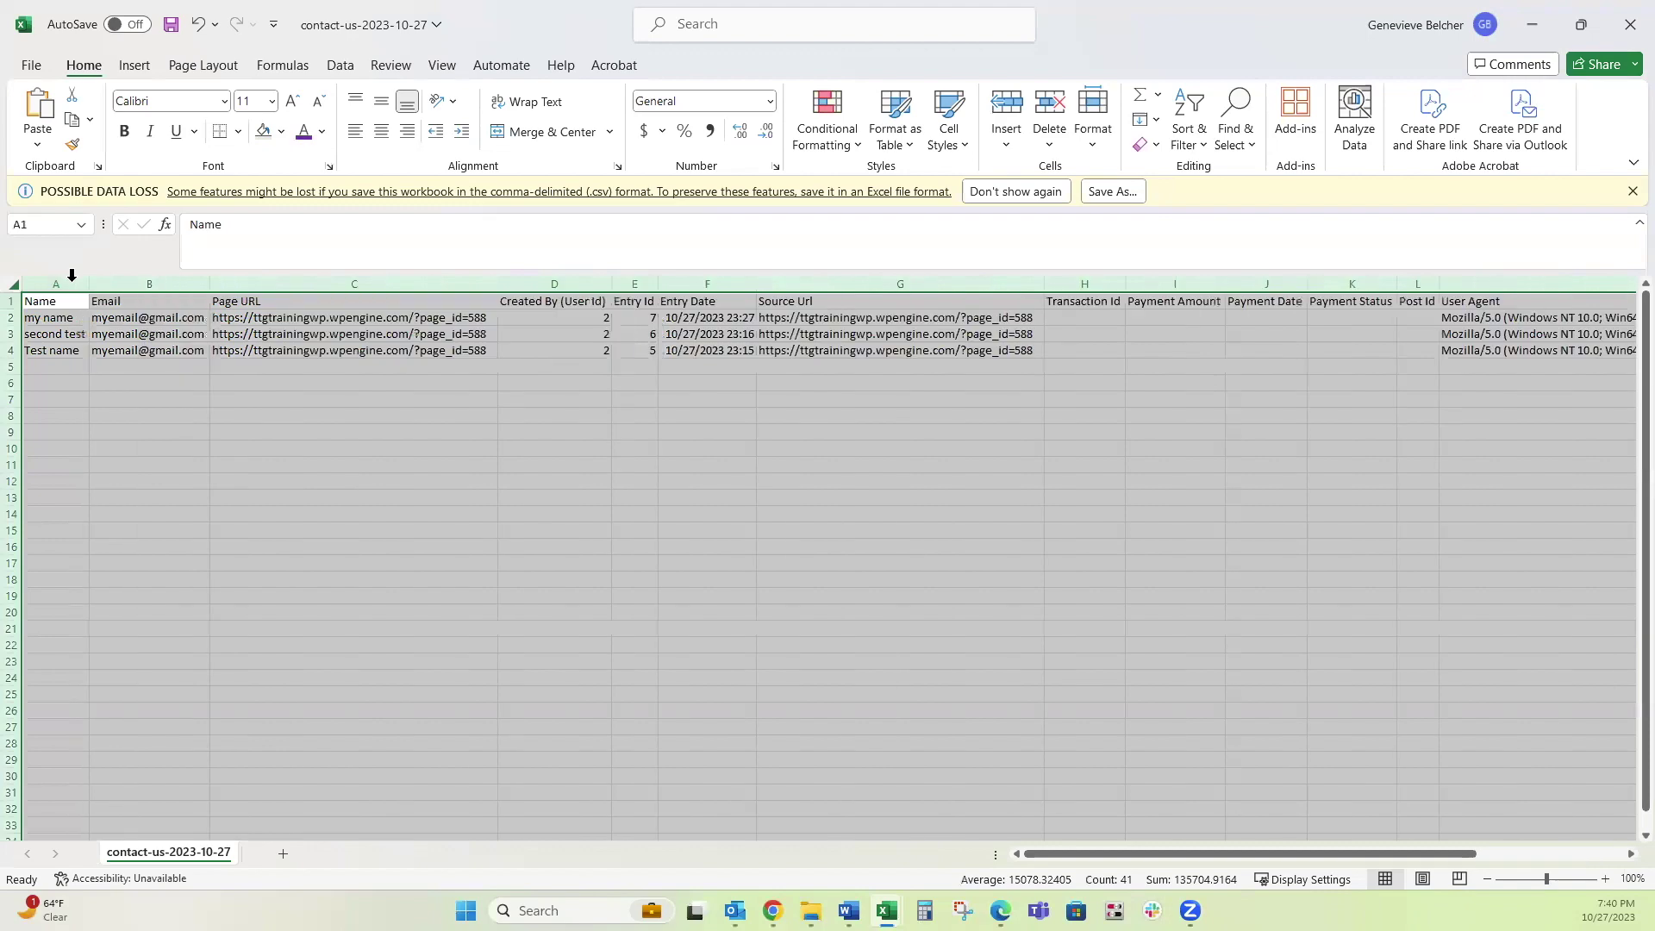
left_click(138, 303)
left_click(61, 302)
left_click(146, 302)
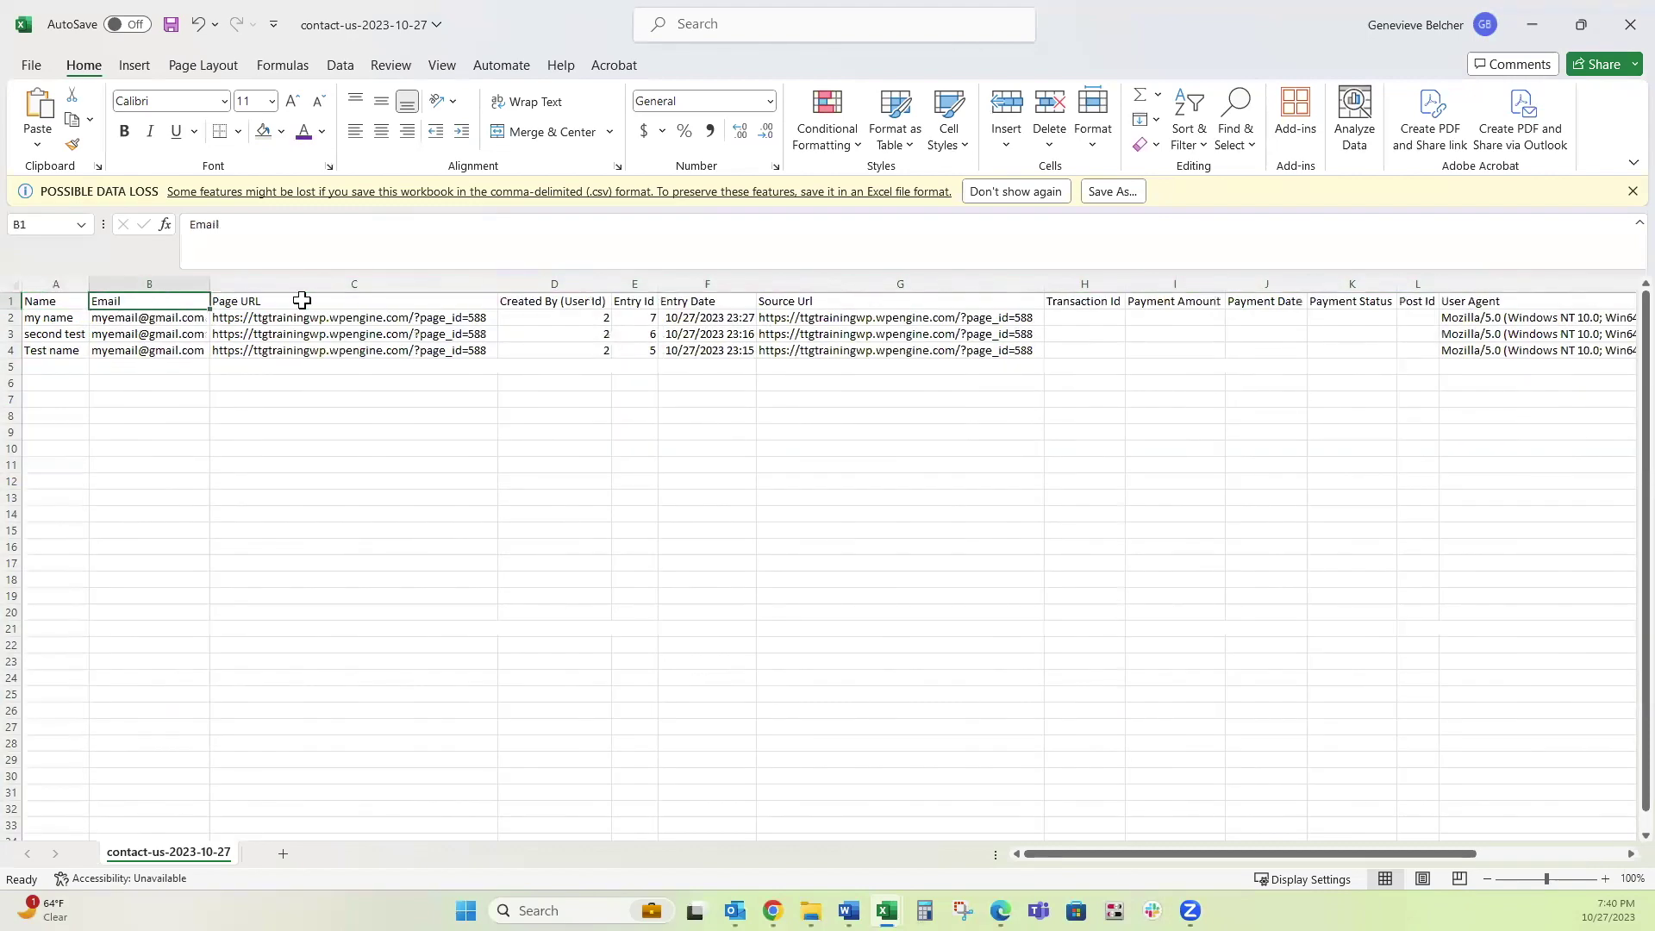
left_click(302, 301)
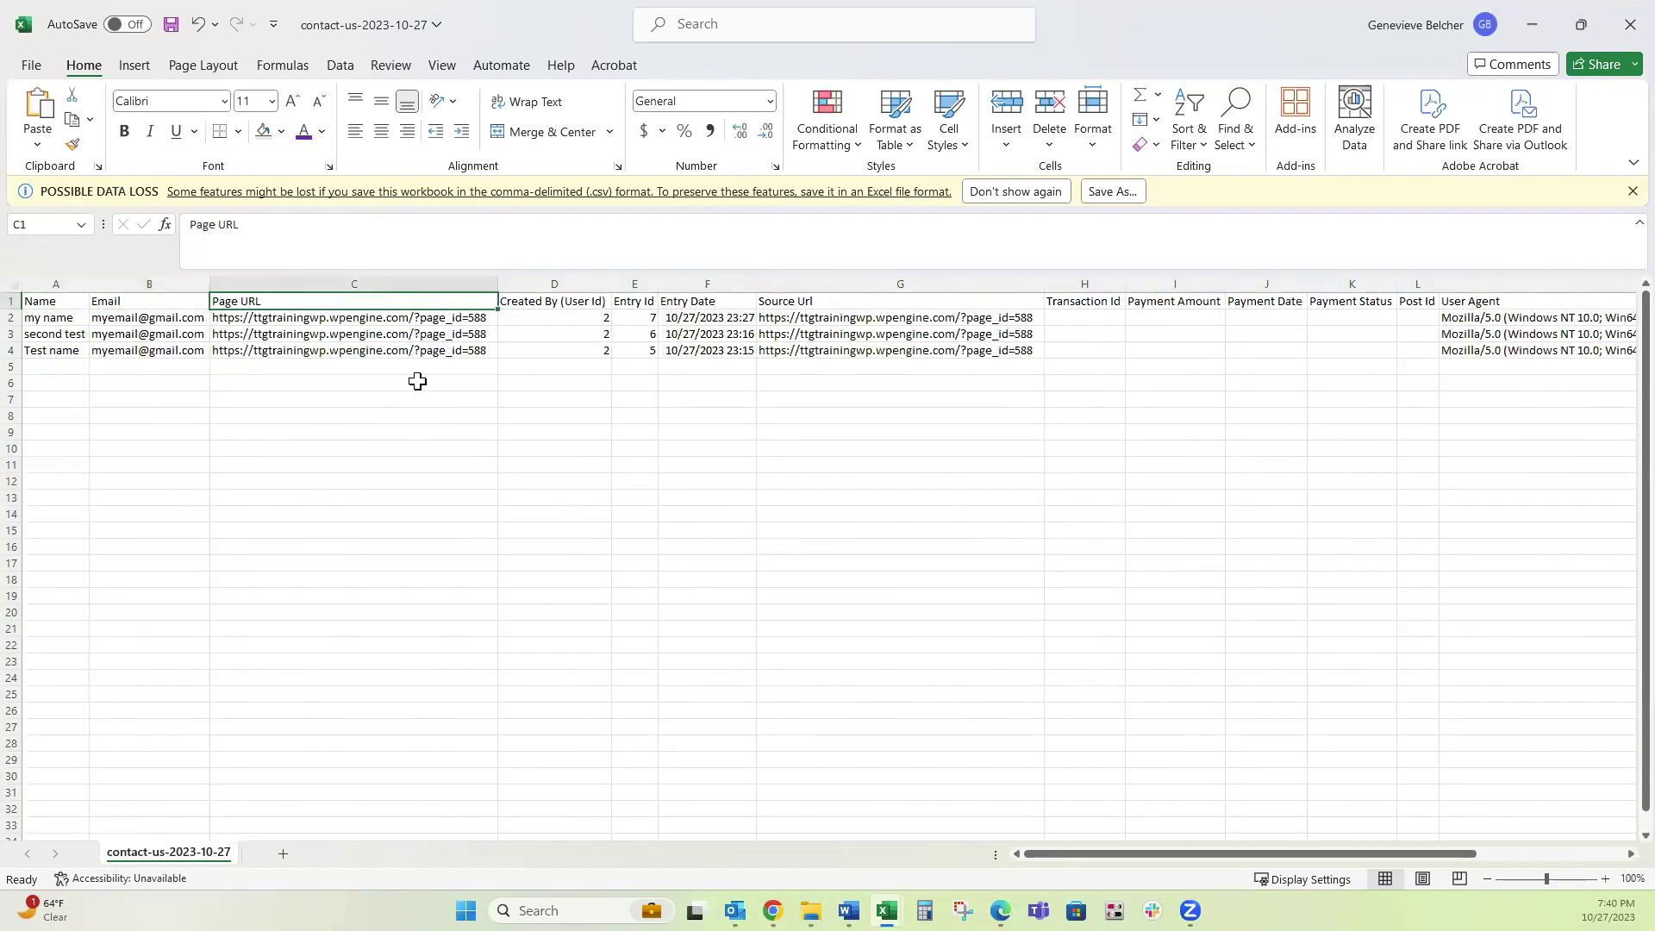